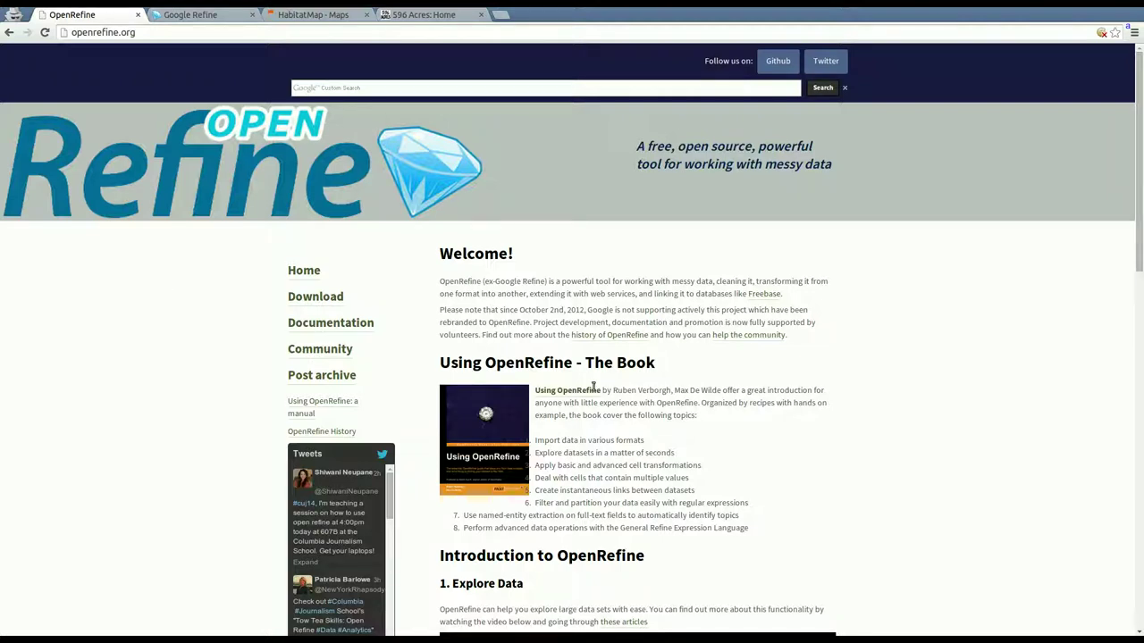
Browse the openrefine.org homepage, then switch to the local Google Refine tab at 127.0.0.1:3333
{"action": "double_click", "coordinate": [128, 33]}
{"action": "left_click", "coordinate": [162, 335]}
{"action": "scroll", "coordinate": [715, 402], "scroll_direction": "down", "scroll_amount": 4}
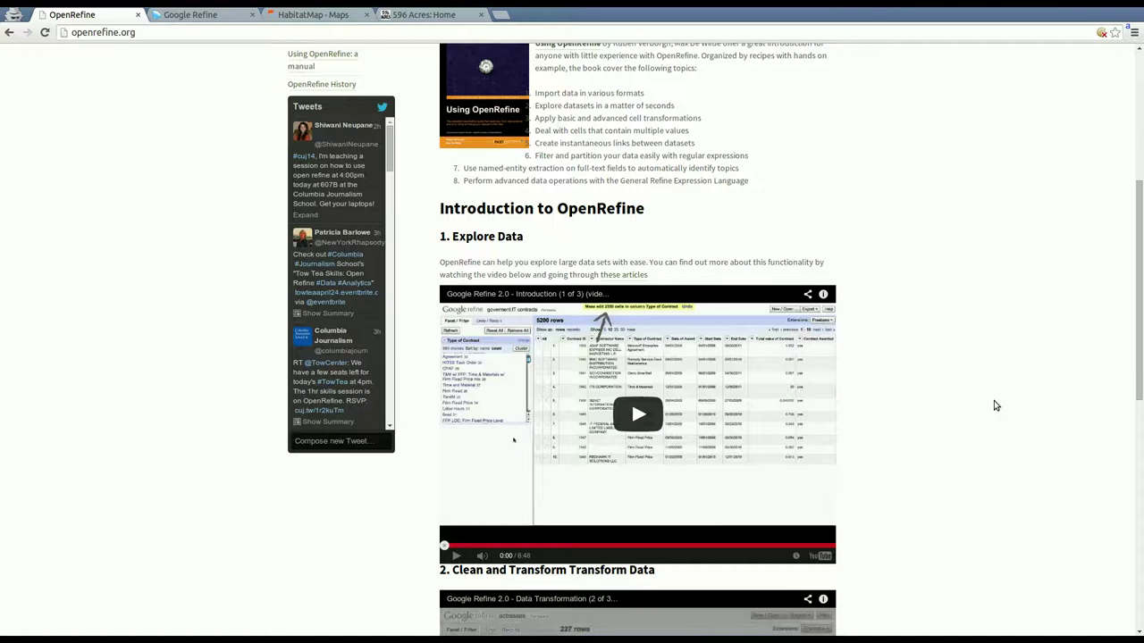
{"action": "scroll", "coordinate": [995, 403], "scroll_direction": "down", "scroll_amount": 1}
{"action": "scroll", "coordinate": [996, 403], "scroll_direction": "up", "scroll_amount": 5}
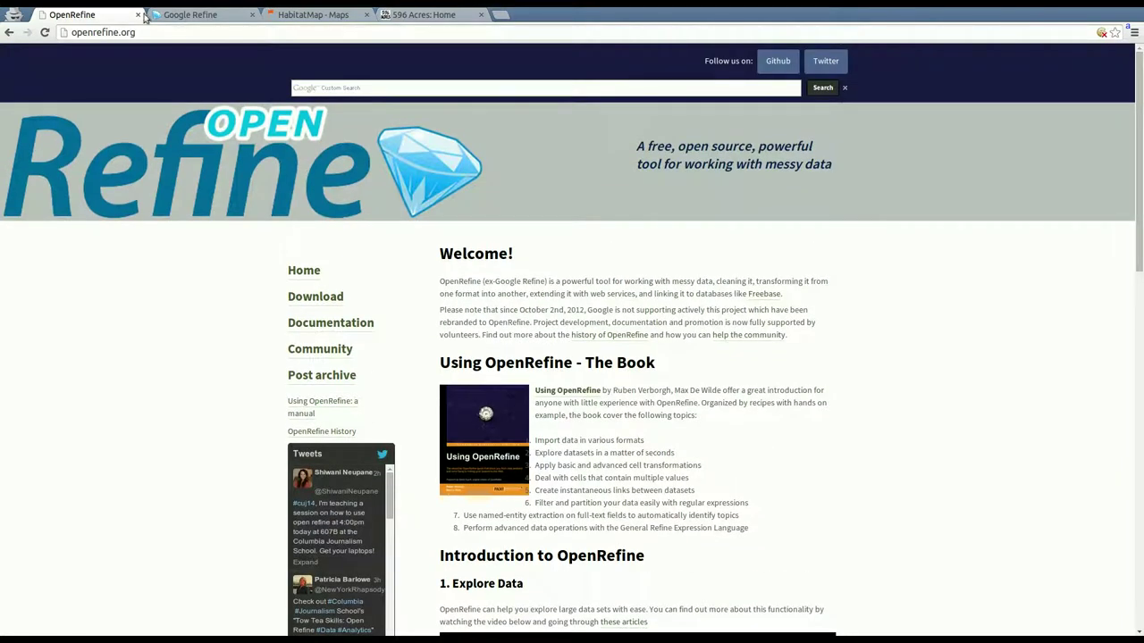
{"action": "key", "text": "ctrl+Tab"}
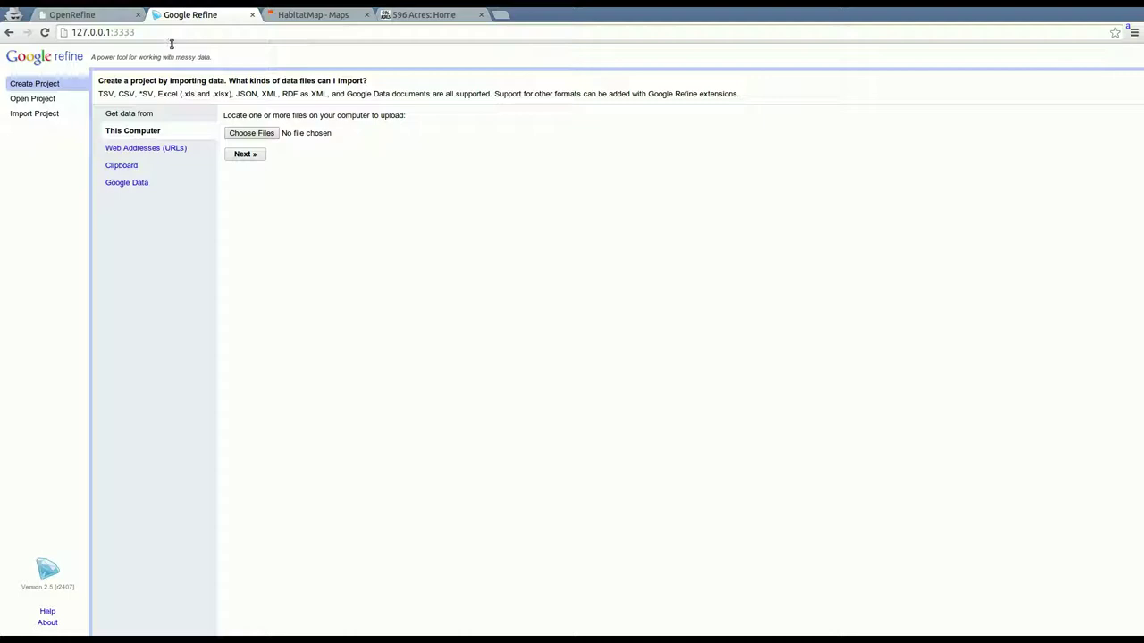
Point out the local 127.0.0.1:3333 address, then switch to the '596 Acres: Home' tab
{"action": "left_click", "coordinate": [171, 40]}
{"action": "left_click", "coordinate": [173, 45]}
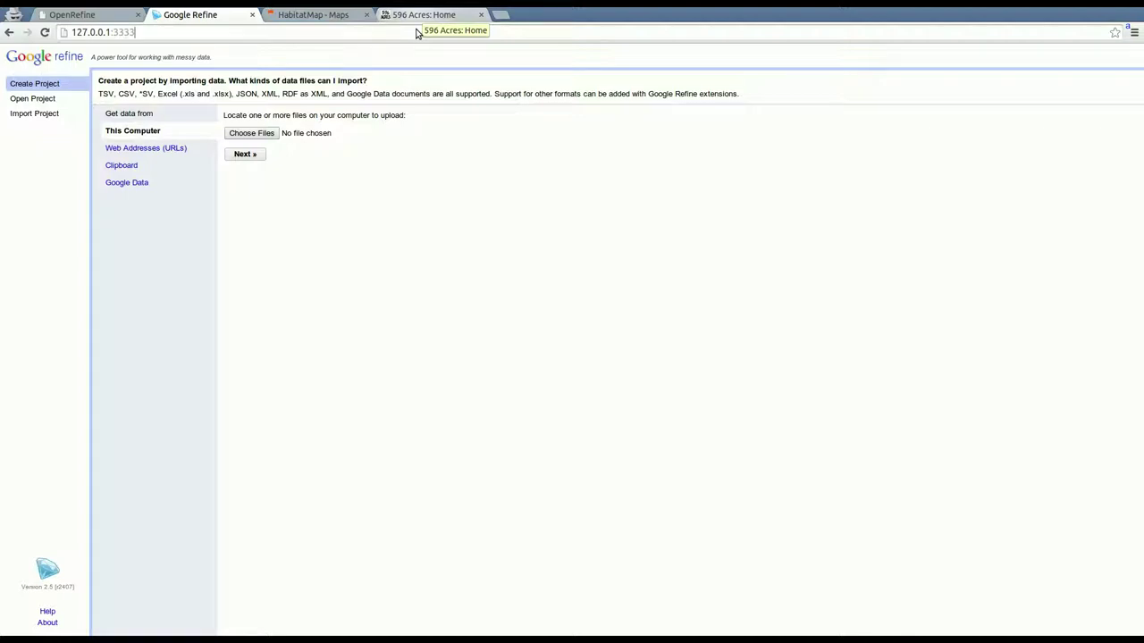
{"action": "left_click", "coordinate": [416, 33]}
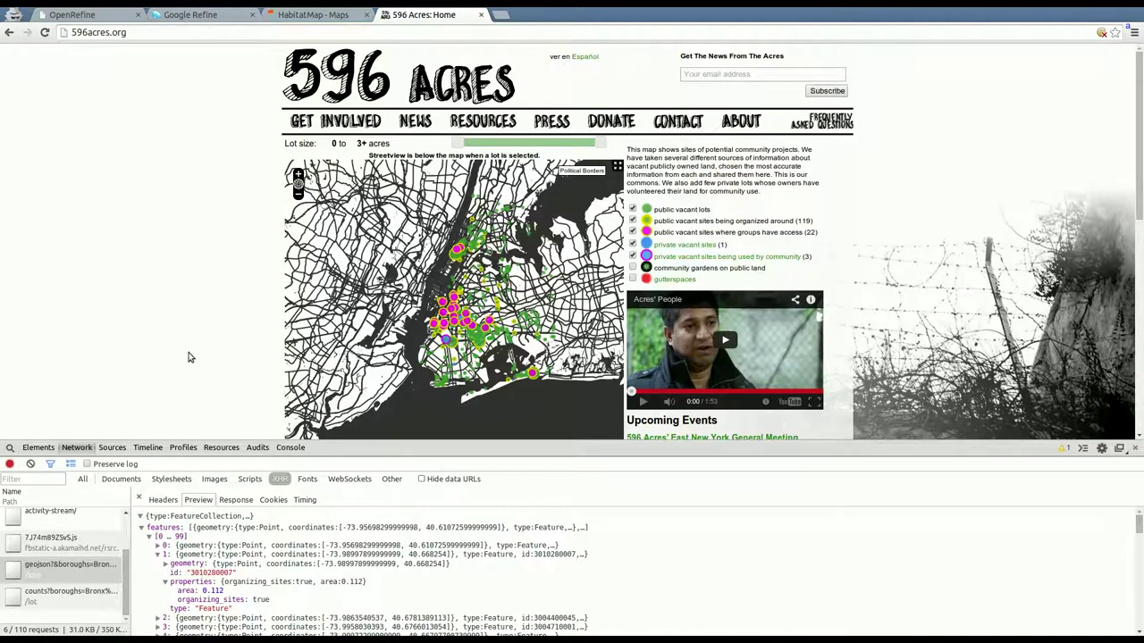
Reopen DevTools on the Network panel and reload the 596 Acres page to capture its requests
{"action": "scroll", "coordinate": [187, 357], "scroll_direction": "down", "scroll_amount": 3}
{"action": "scroll", "coordinate": [188, 357], "scroll_direction": "down", "scroll_amount": 4}
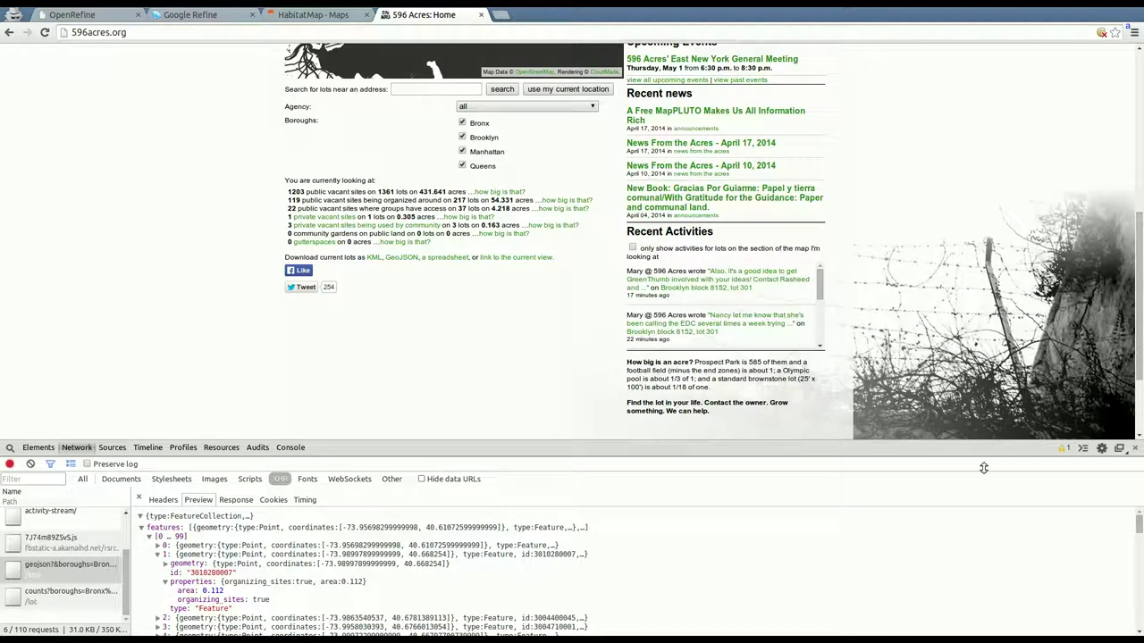
{"action": "scroll", "coordinate": [1009, 257], "scroll_direction": "up", "scroll_amount": 5}
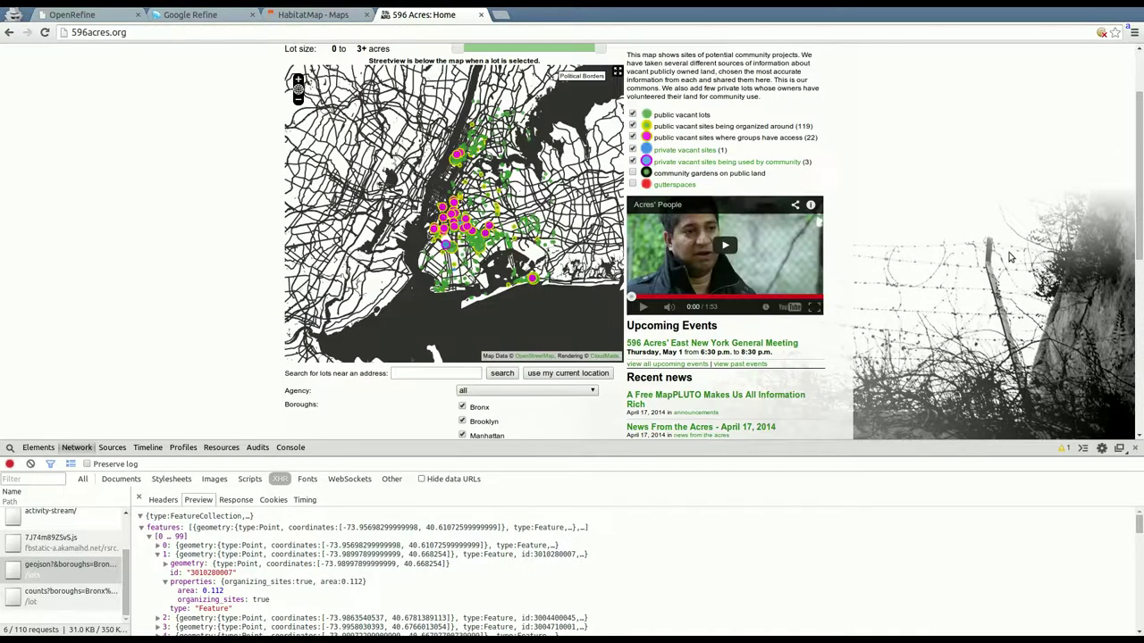
{"action": "scroll", "coordinate": [1009, 257], "scroll_direction": "up", "scroll_amount": 2}
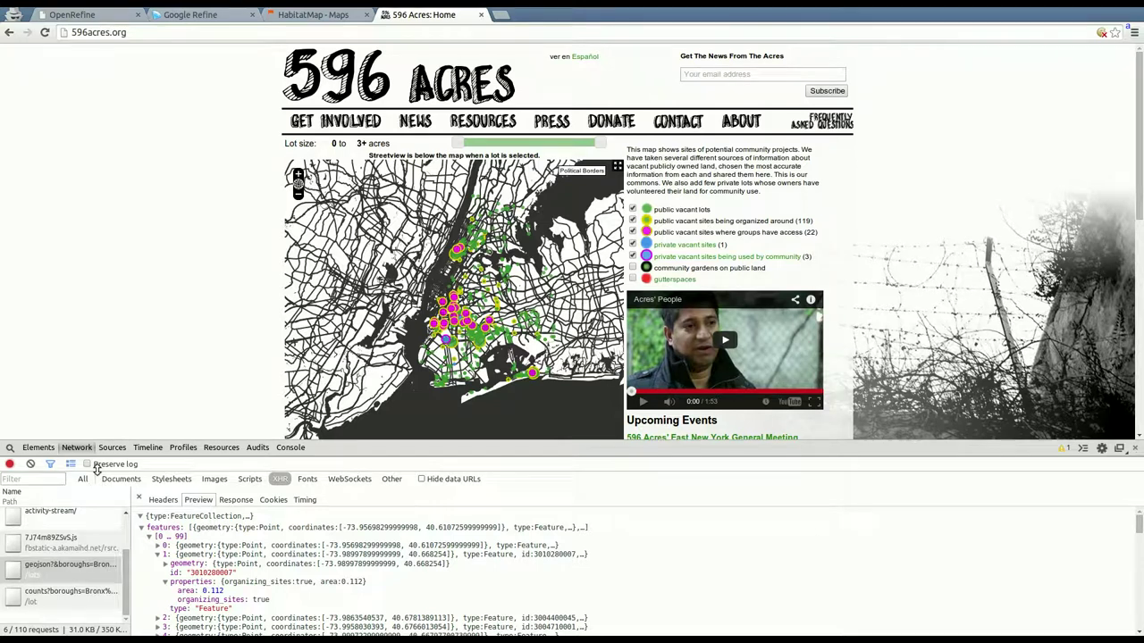
{"action": "key", "text": "ctrl+shift+i"}
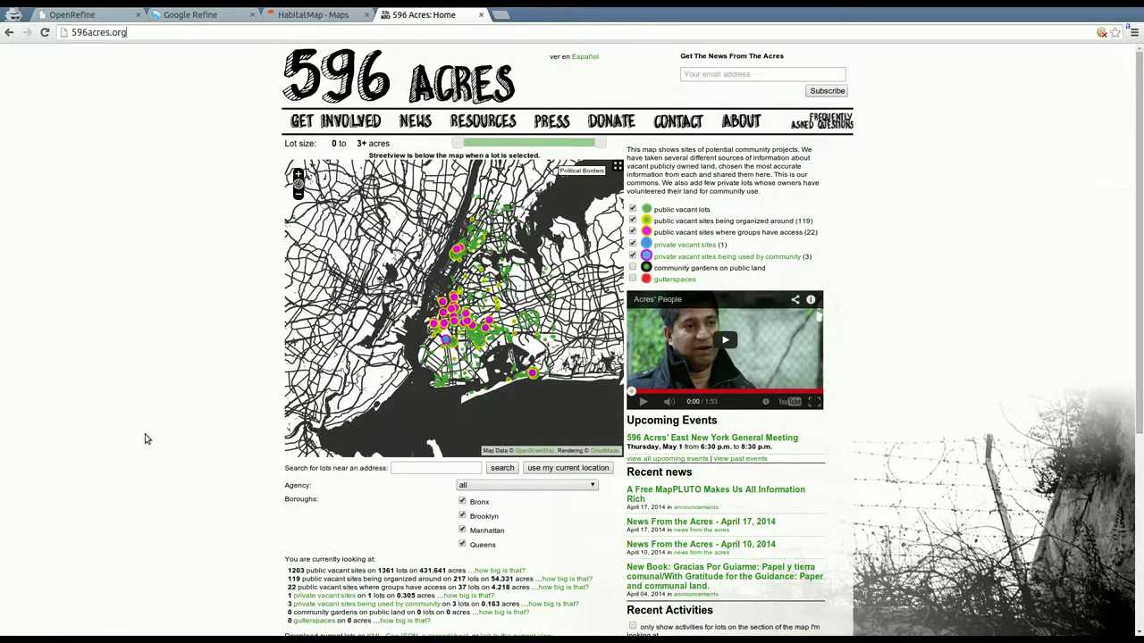
{"action": "key", "text": "ctrl+shift+j"}
{"action": "left_click", "coordinate": [80, 448]}
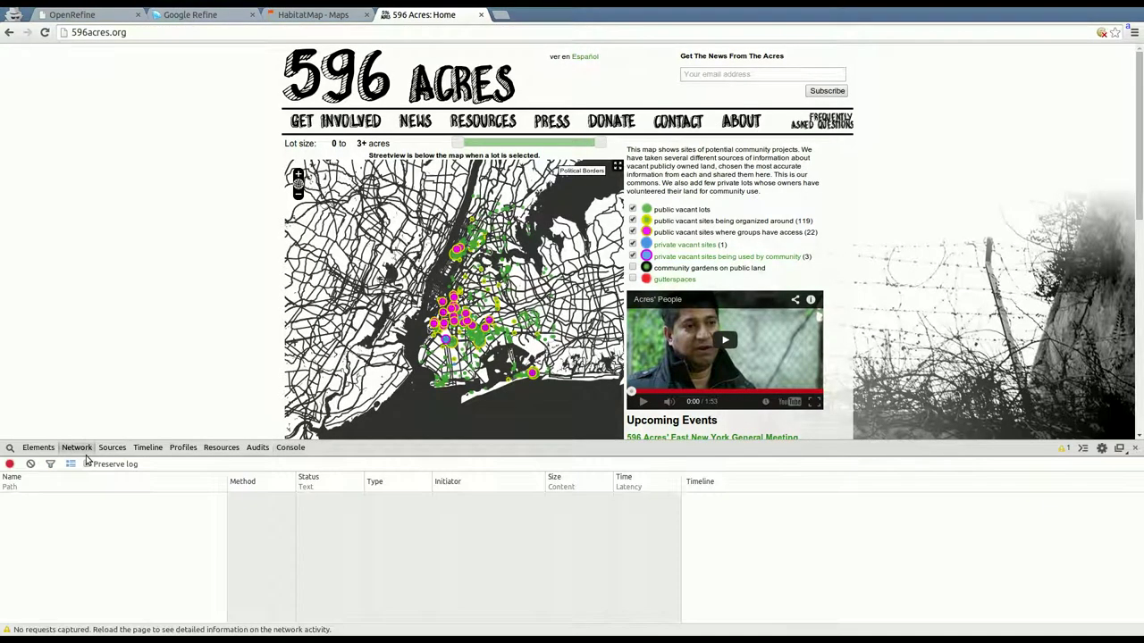
{"action": "key", "text": "ctrl+r"}
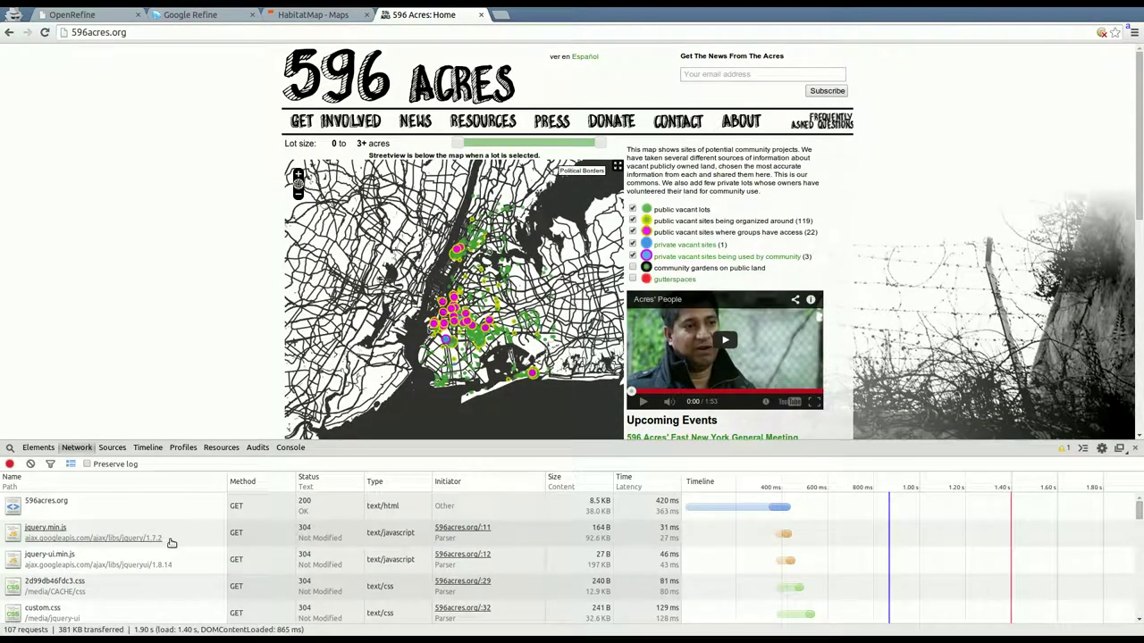
Scroll through the freshly recorded log of 110 requests (382 KB transferred)
{"action": "scroll", "coordinate": [107, 517], "scroll_direction": "down", "scroll_amount": 10}
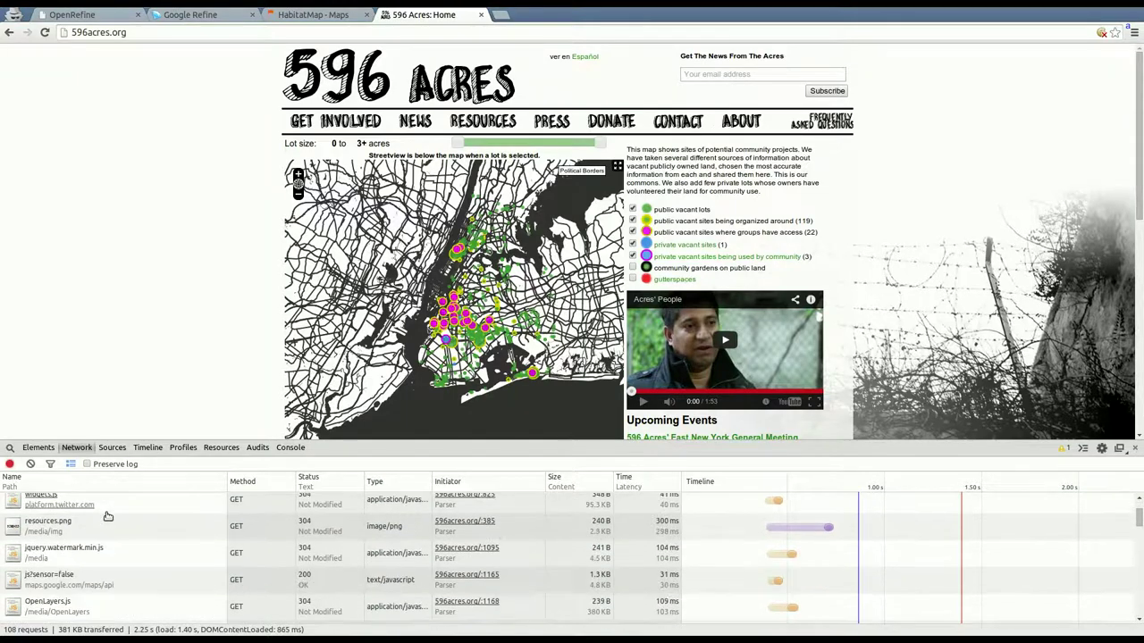
{"action": "scroll", "coordinate": [107, 516], "scroll_direction": "down", "scroll_amount": 10}
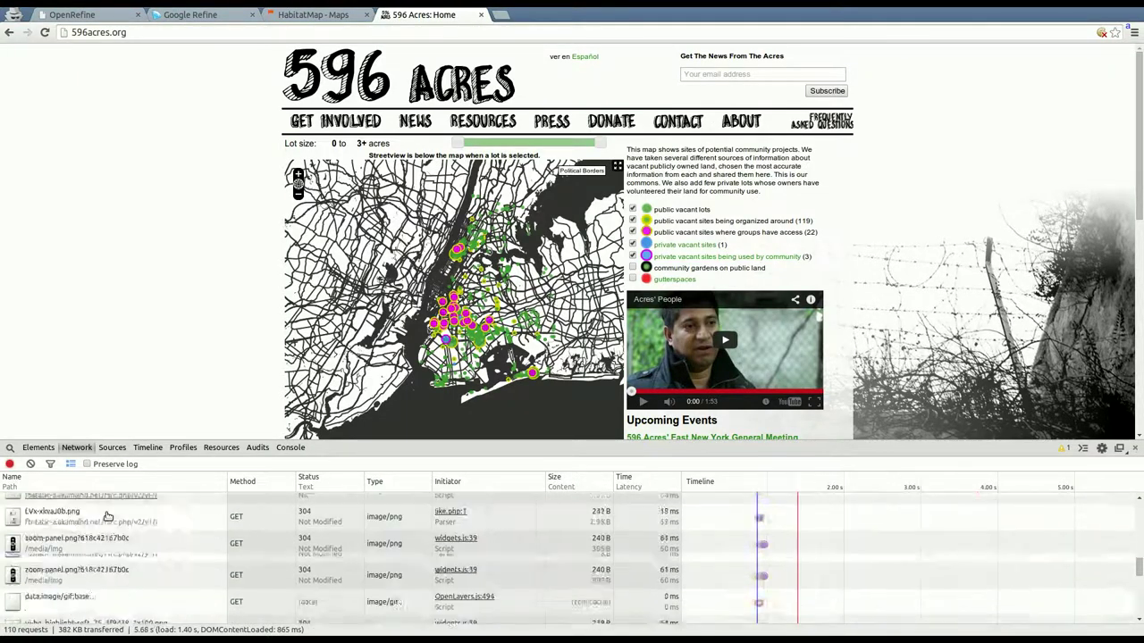
{"action": "scroll", "coordinate": [107, 516], "scroll_direction": "up", "scroll_amount": 20}
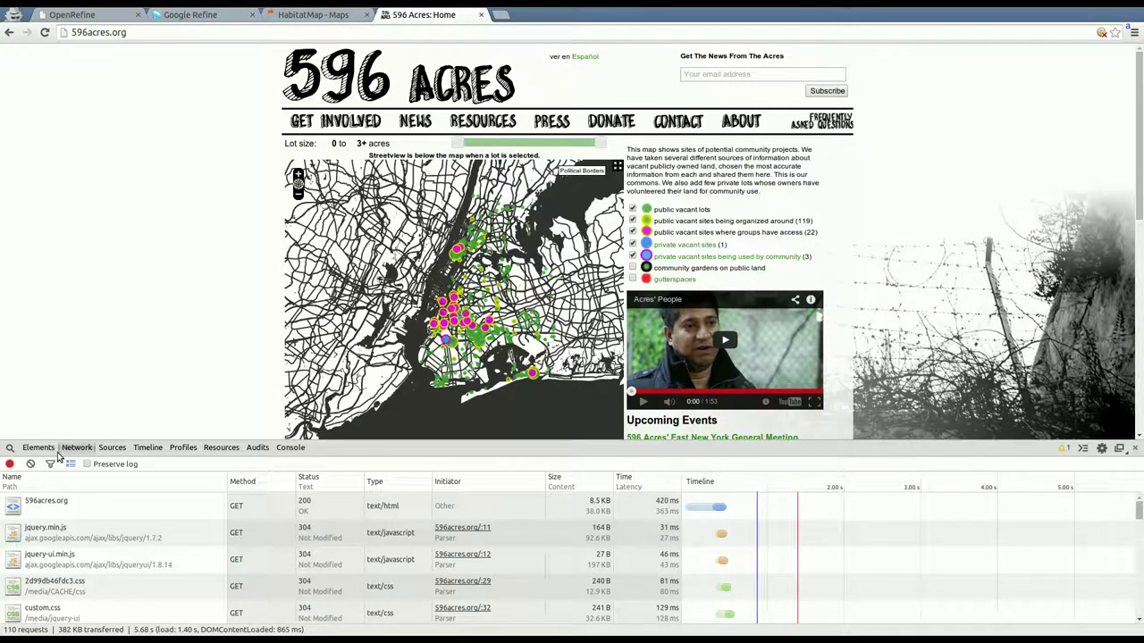
{"action": "scroll", "coordinate": [184, 530], "scroll_direction": "down", "scroll_amount": 2}
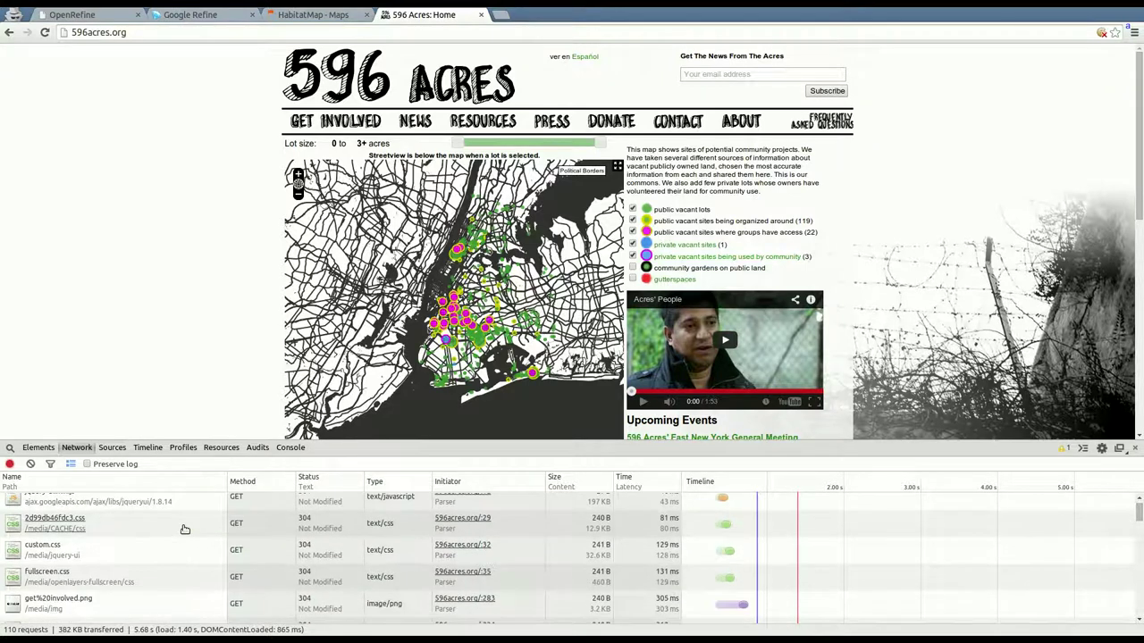
{"action": "scroll", "coordinate": [184, 530], "scroll_direction": "up", "scroll_amount": 2}
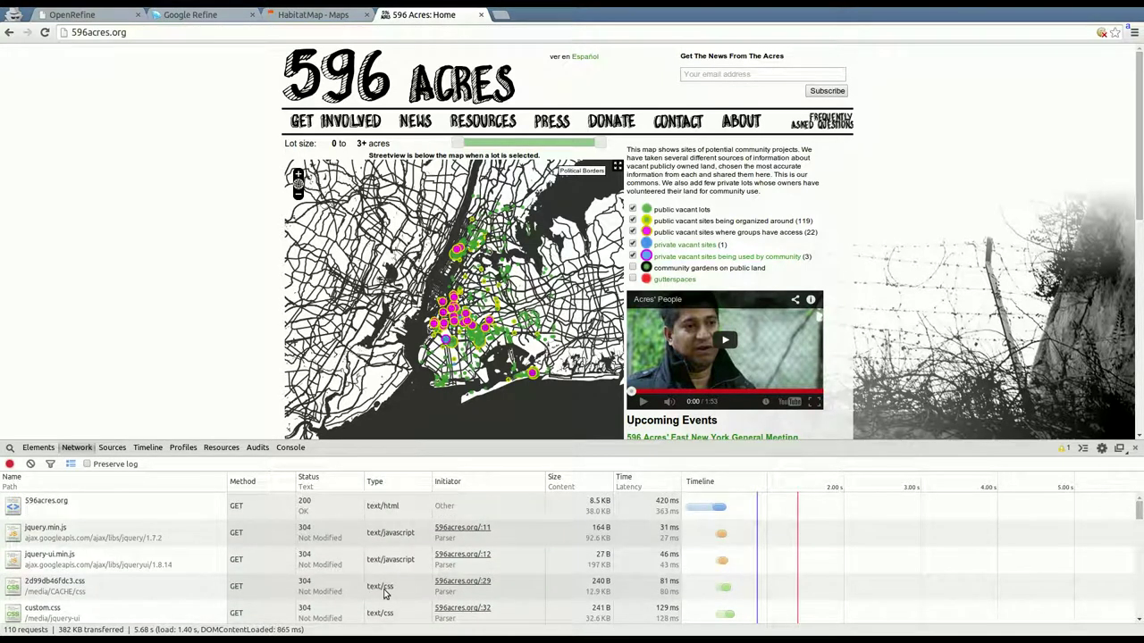
{"action": "scroll", "coordinate": [386, 606], "scroll_direction": "down", "scroll_amount": 4}
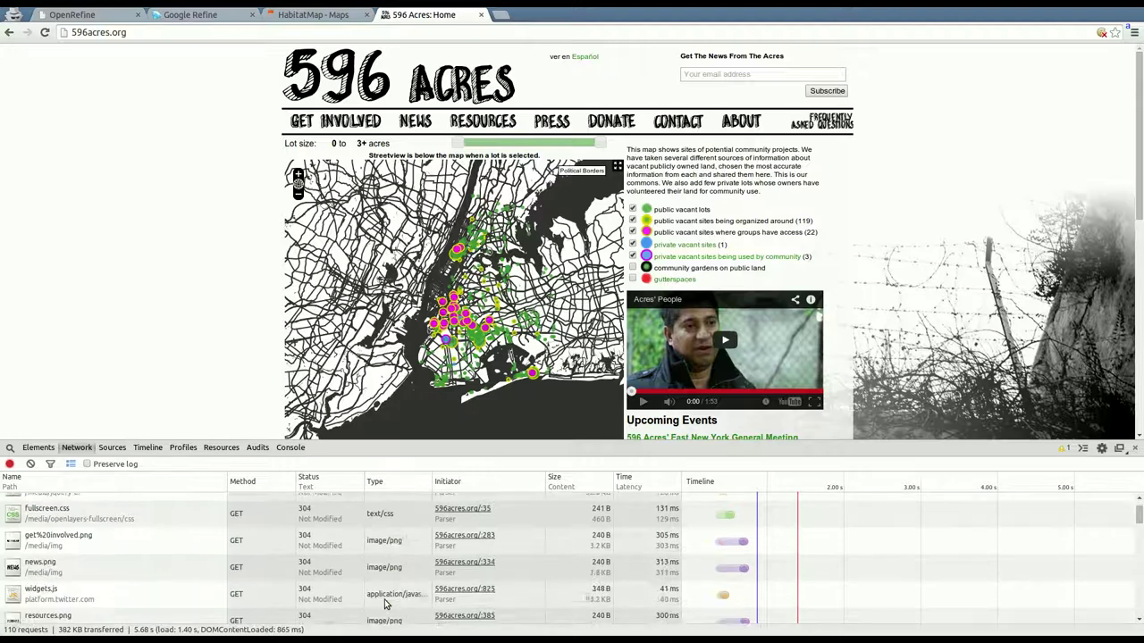
{"action": "scroll", "coordinate": [153, 571], "scroll_direction": "down", "scroll_amount": 10}
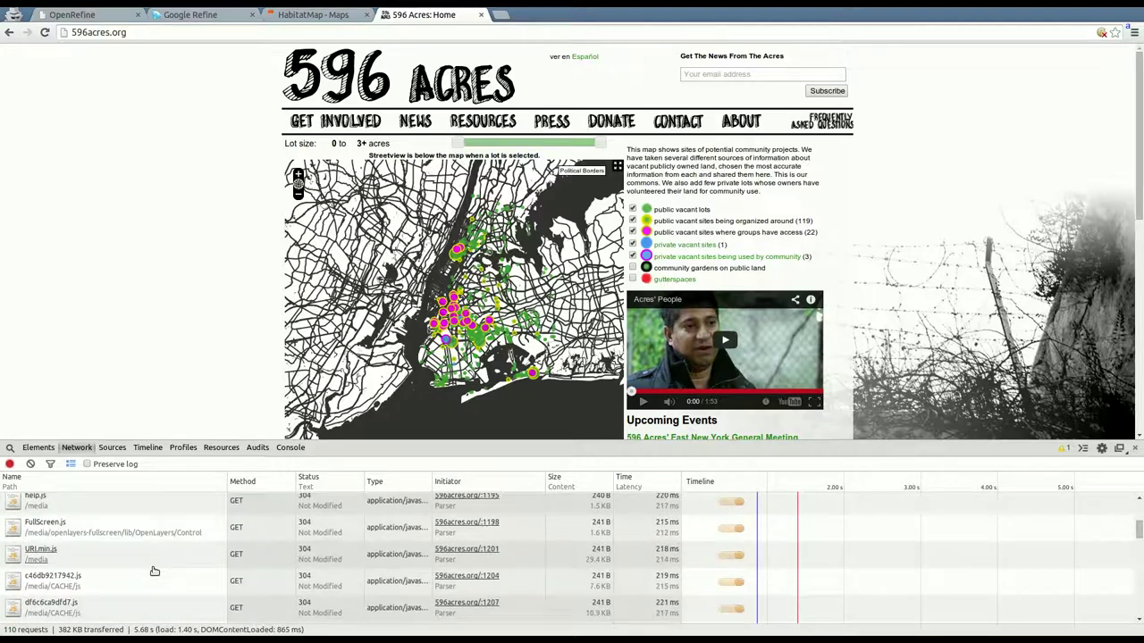
{"action": "scroll", "coordinate": [154, 571], "scroll_direction": "down", "scroll_amount": 10}
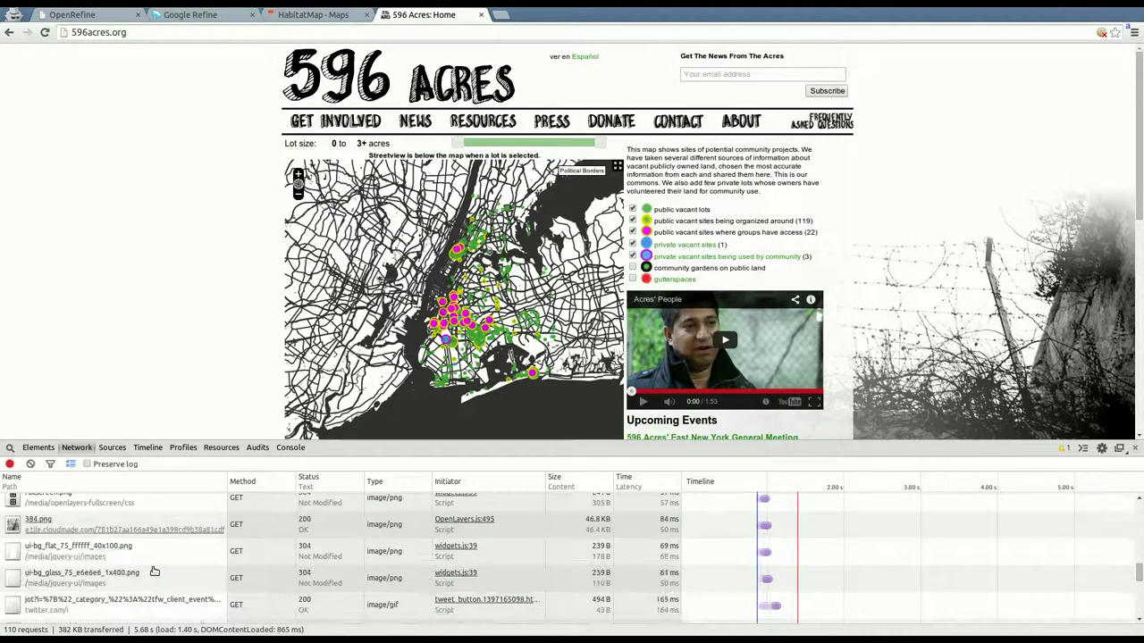
{"action": "scroll", "coordinate": [131, 563], "scroll_direction": "down", "scroll_amount": 8}
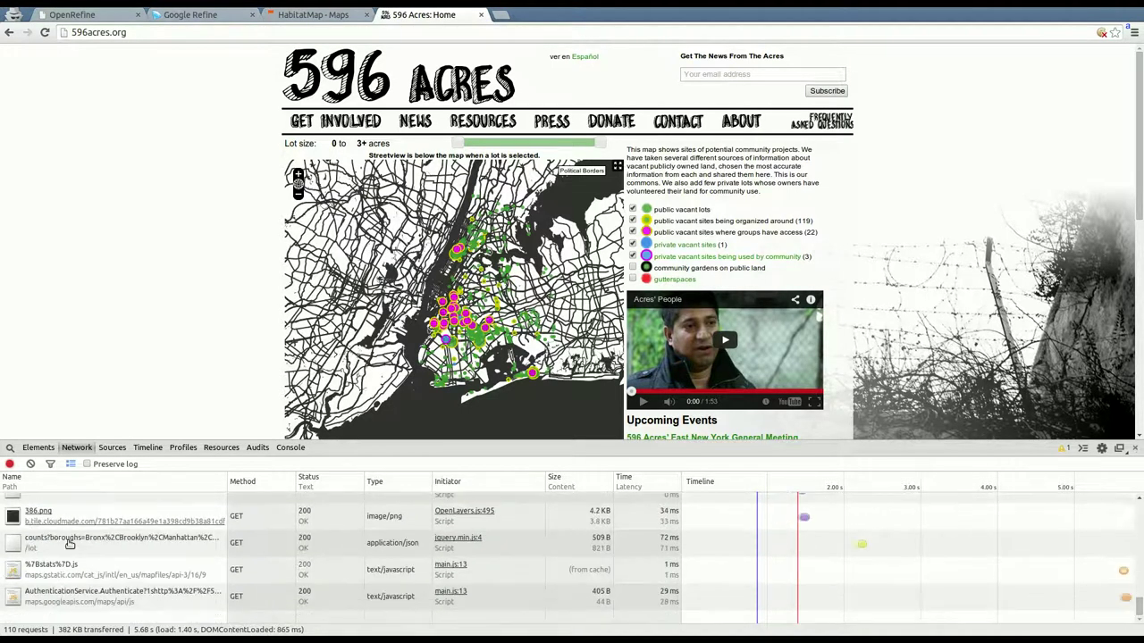
{"action": "scroll", "coordinate": [68, 544], "scroll_direction": "up", "scroll_amount": 10}
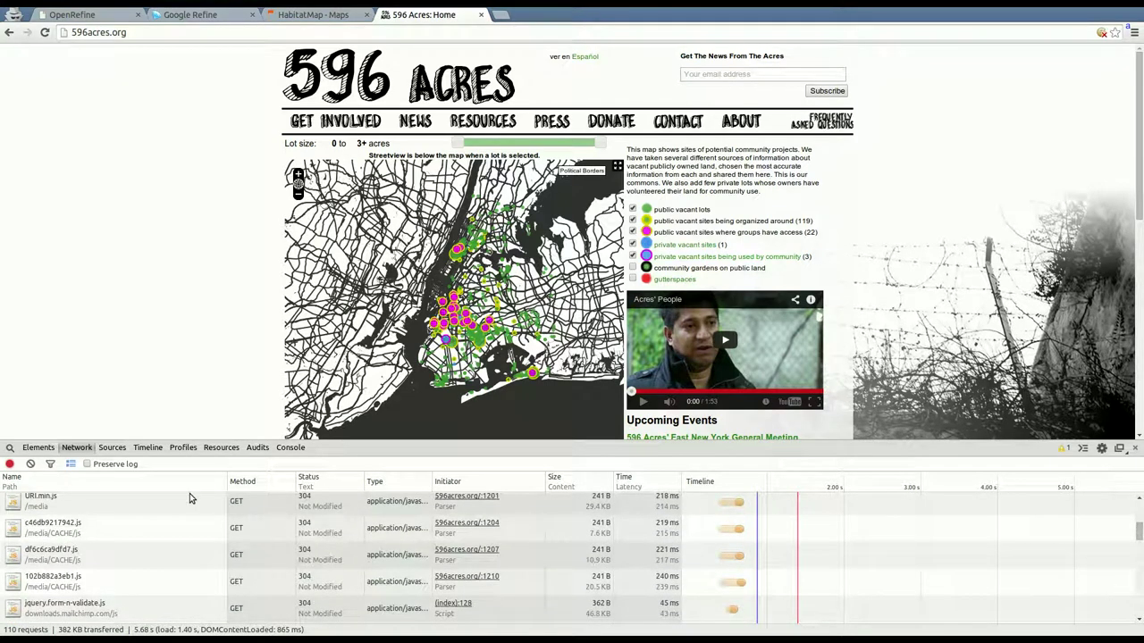
Keep the web page at normal size and enlarge the DevTools contents one step
{"action": "key", "text": "ctrl+plus"}
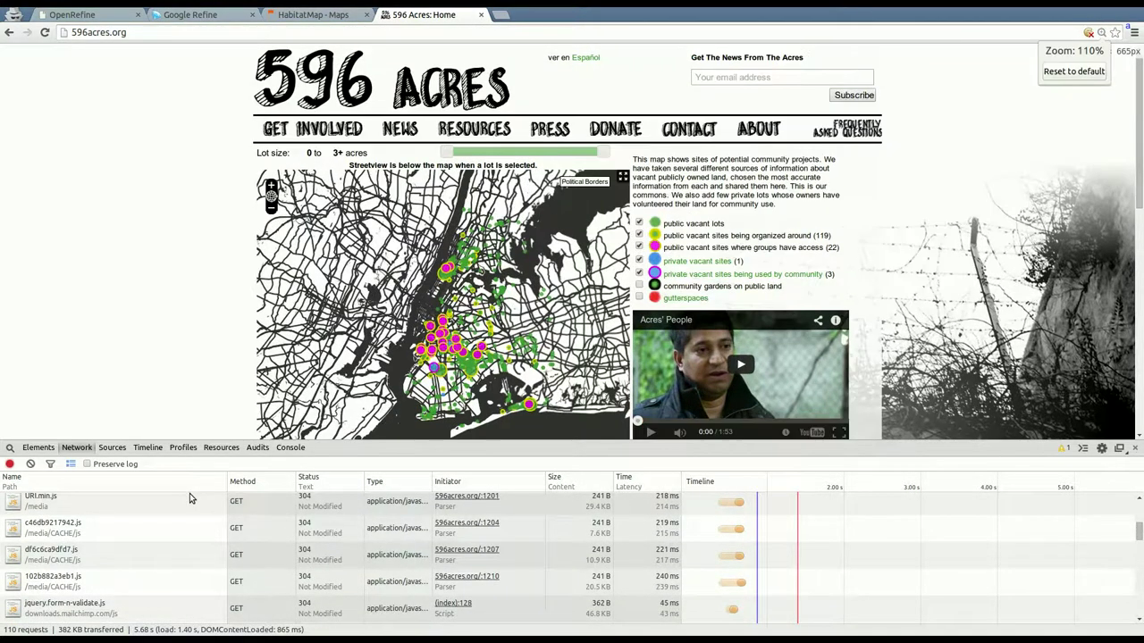
{"action": "key", "text": "ctrl+minus"}
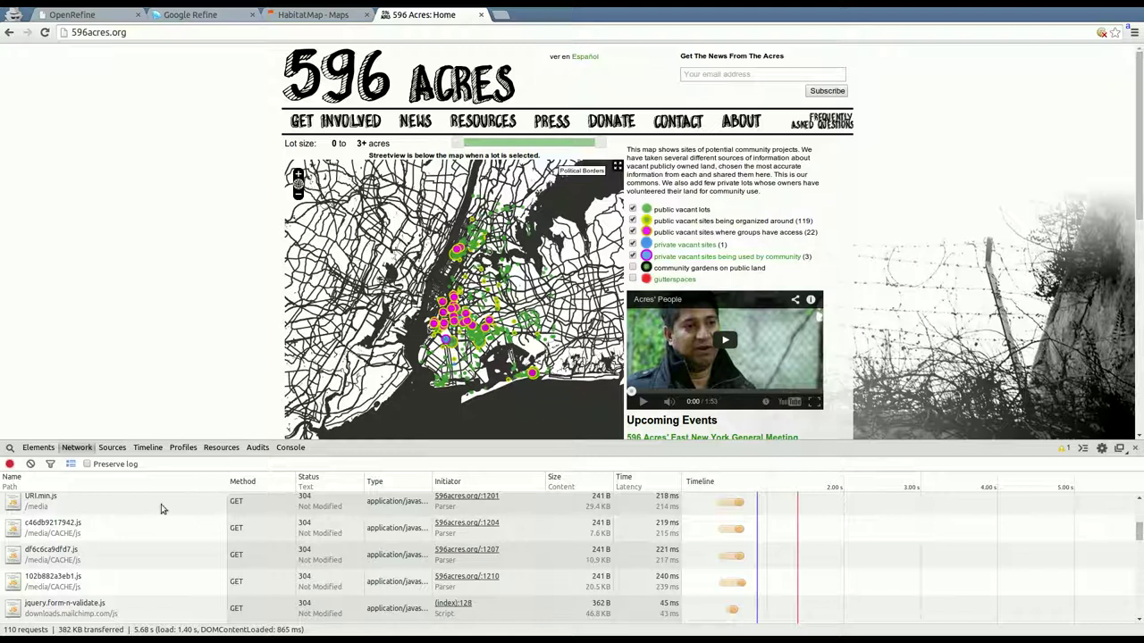
{"action": "key", "text": "ctrl+plus"}
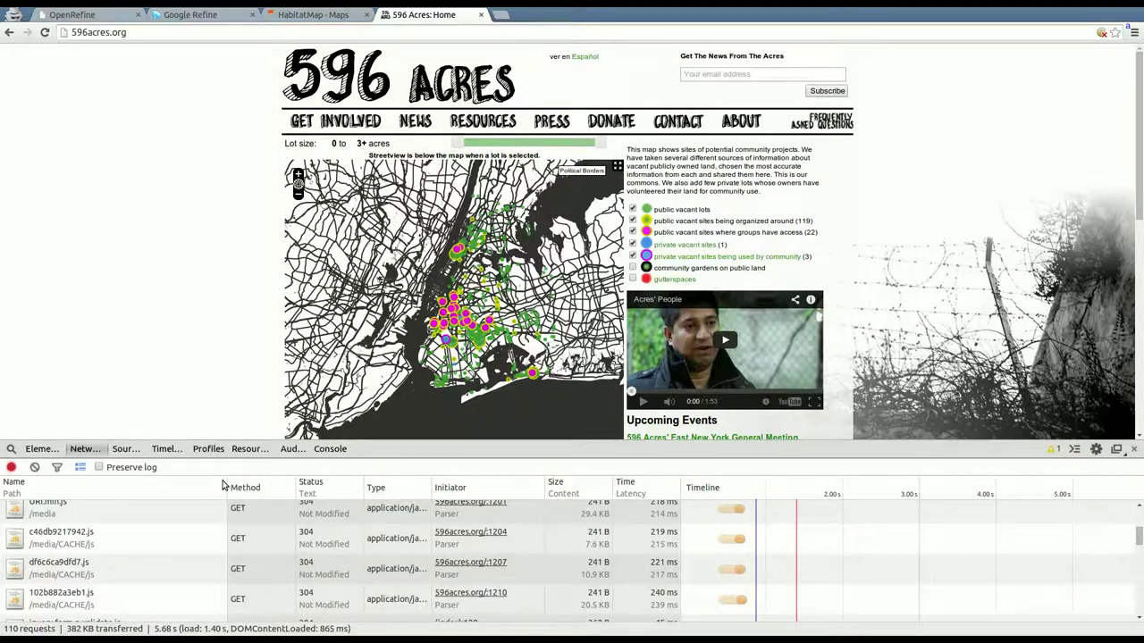
{"action": "key", "text": "ctrl+plus"}
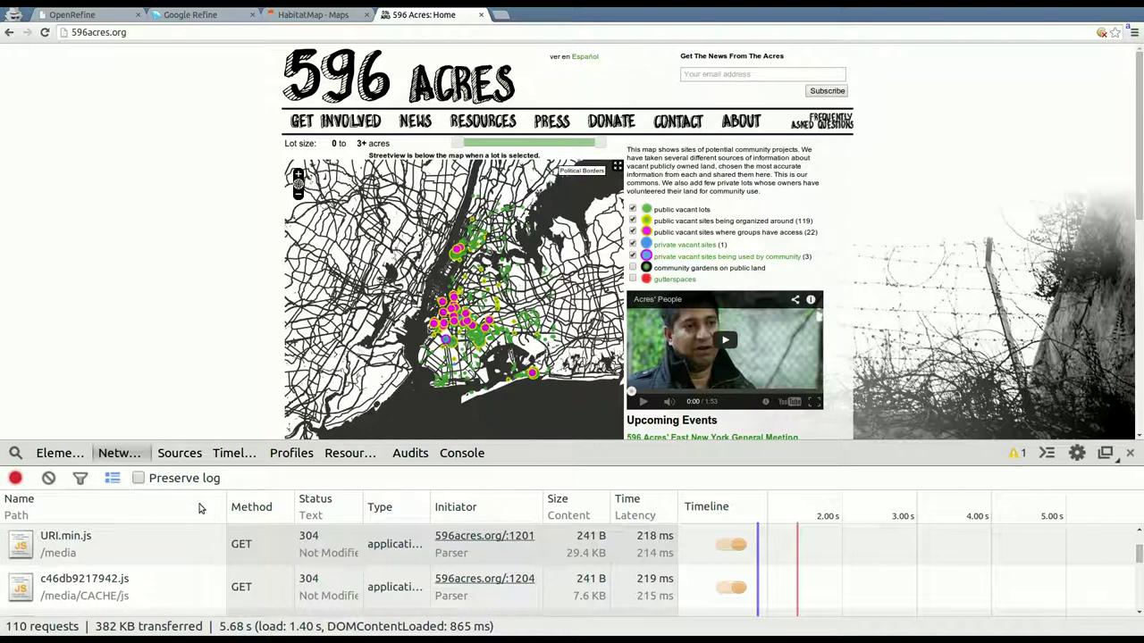
{"action": "key", "text": "ctrl+minus"}
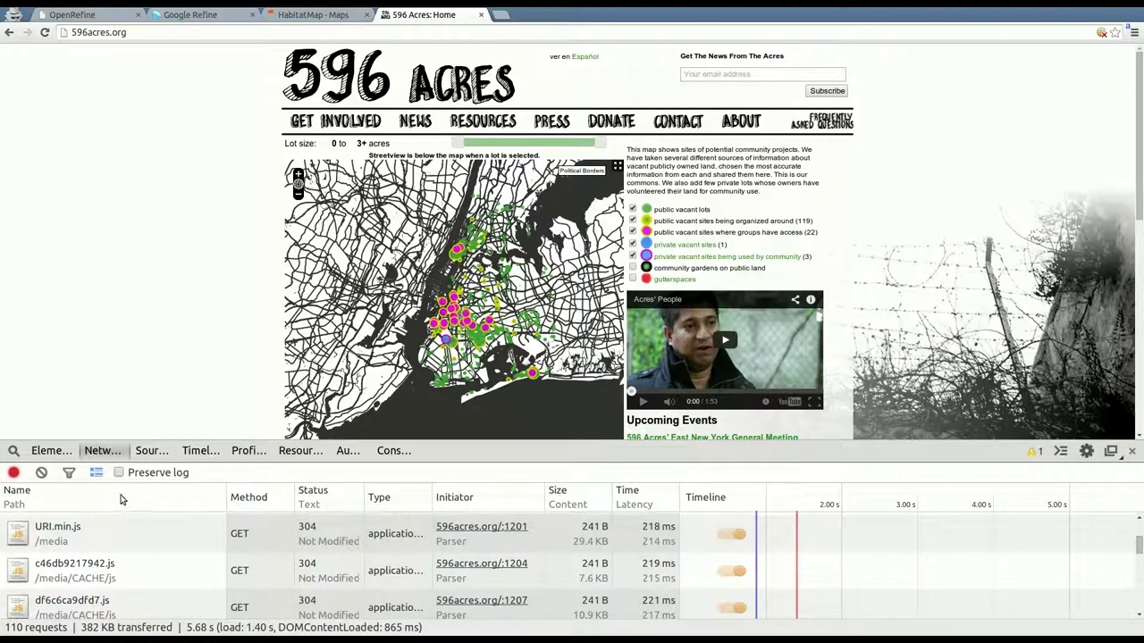
Filter the network log to the 6 XHR requests and make the DevTools pane taller
{"action": "left_click", "coordinate": [69, 472]}
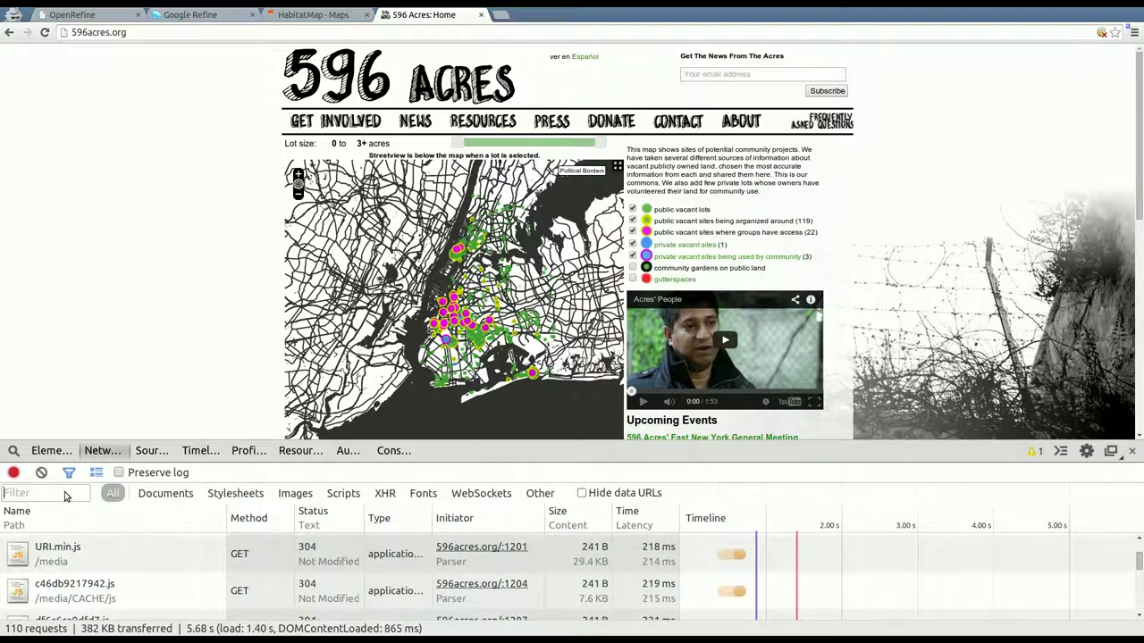
{"action": "left_click", "coordinate": [390, 506]}
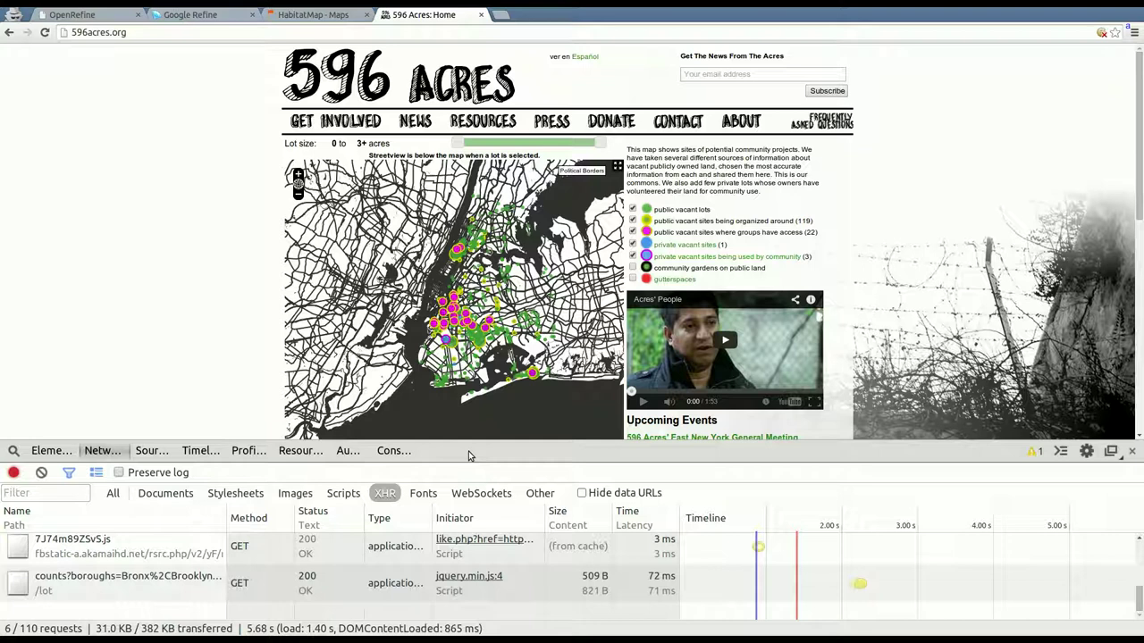
{"action": "left_click_drag", "start_coordinate": [469, 453], "coordinate": [482, 385]}
{"action": "scroll", "coordinate": [304, 616], "scroll_direction": "up", "scroll_amount": 3}
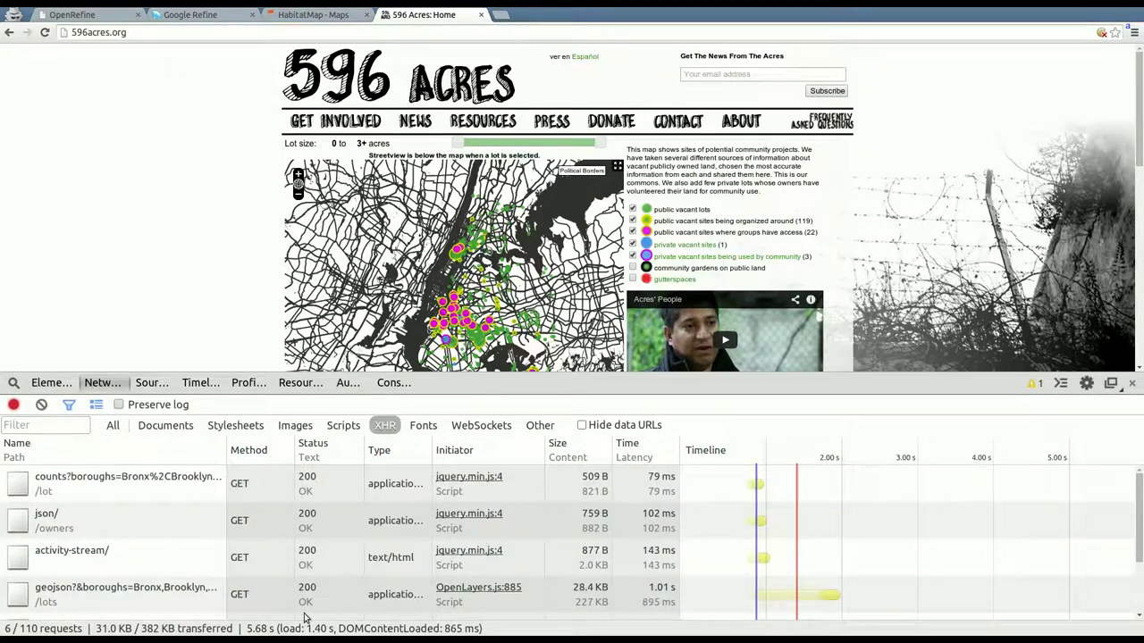
{"action": "scroll", "coordinate": [304, 616], "scroll_direction": "down", "scroll_amount": 3}
{"action": "scroll", "coordinate": [304, 617], "scroll_direction": "up", "scroll_amount": 3}
{"action": "scroll", "coordinate": [304, 617], "scroll_direction": "down", "scroll_amount": 3}
{"action": "scroll", "coordinate": [304, 617], "scroll_direction": "up", "scroll_amount": 3}
{"action": "scroll", "coordinate": [305, 616], "scroll_direction": "down", "scroll_amount": 1}
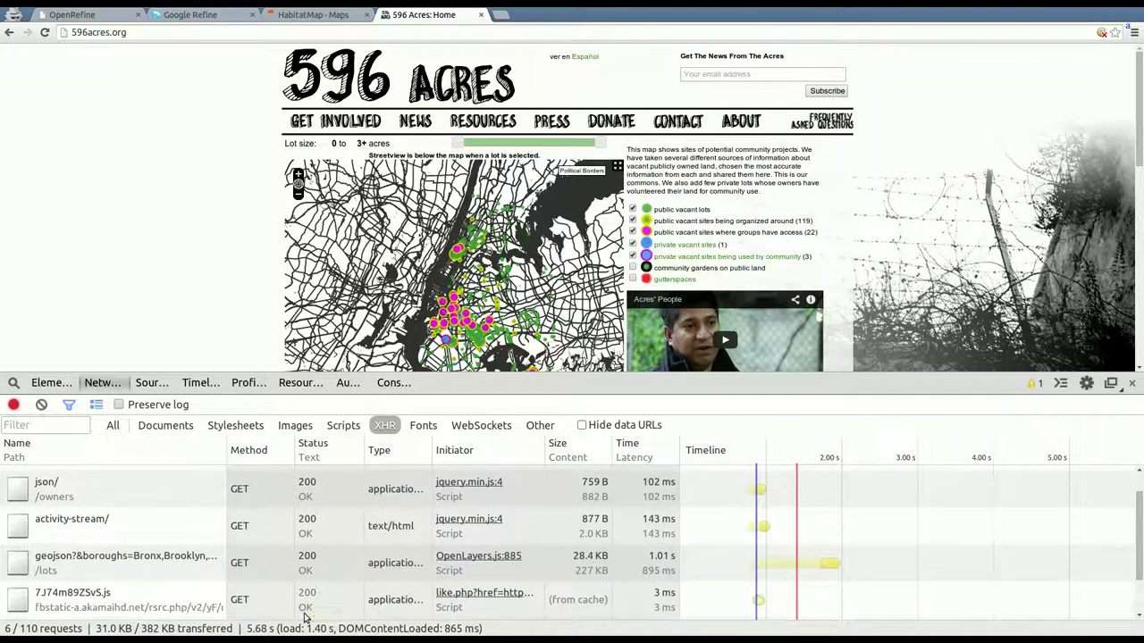
{"action": "scroll", "coordinate": [305, 617], "scroll_direction": "up", "scroll_amount": 1}
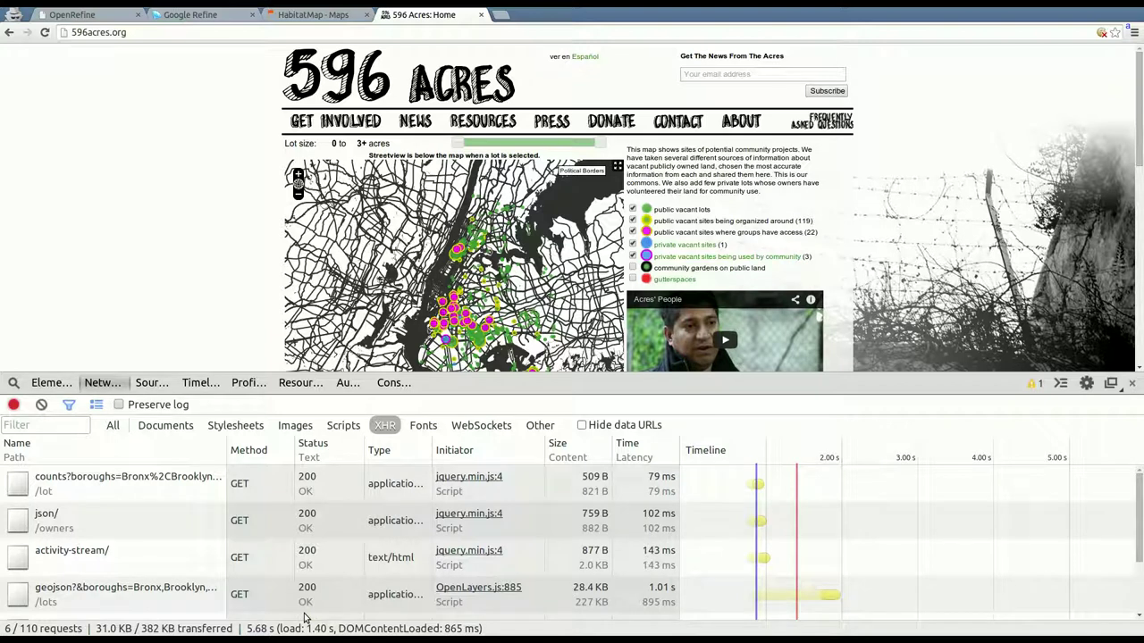
Highlight the 119 organizing-sites legend count, then open the counts?boroughs request details
{"action": "double_click", "coordinate": [804, 221]}
{"action": "left_click", "coordinate": [813, 247]}
{"action": "left_click", "coordinate": [105, 494]}
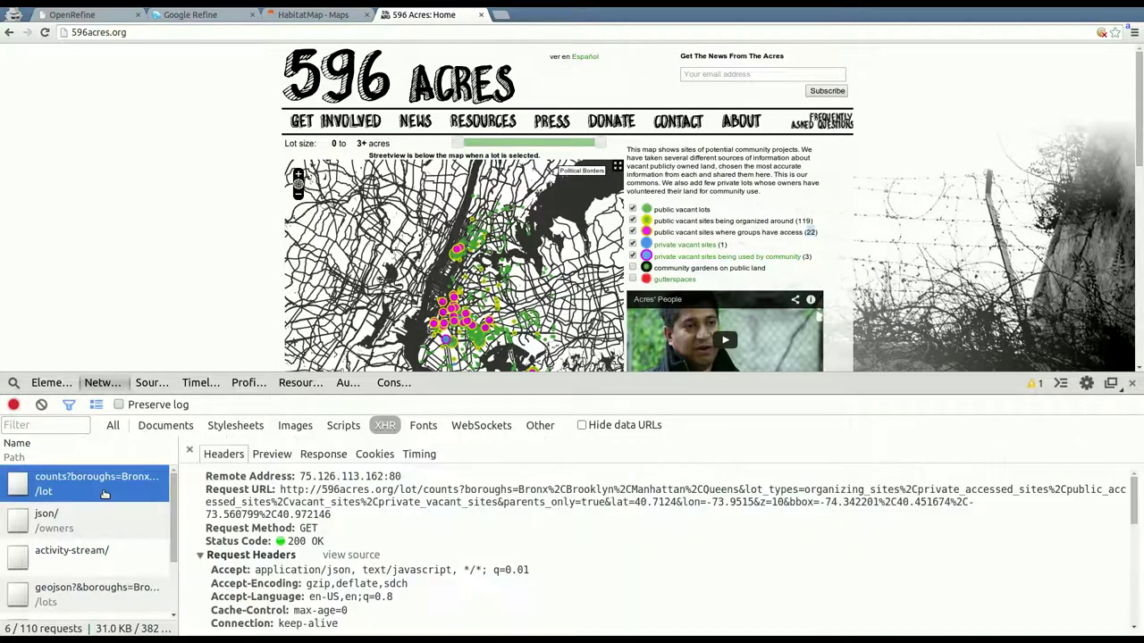
Preview the counts response as parsed JSON and scroll through it
{"action": "left_click", "coordinate": [272, 454]}
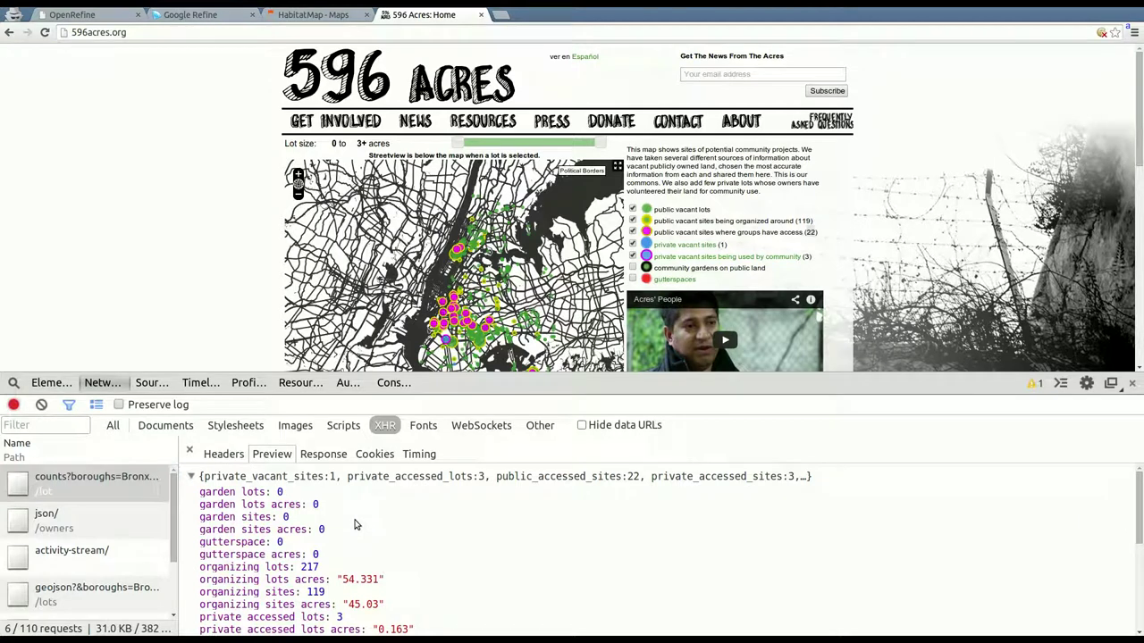
{"action": "scroll", "coordinate": [354, 524], "scroll_direction": "down", "scroll_amount": 4}
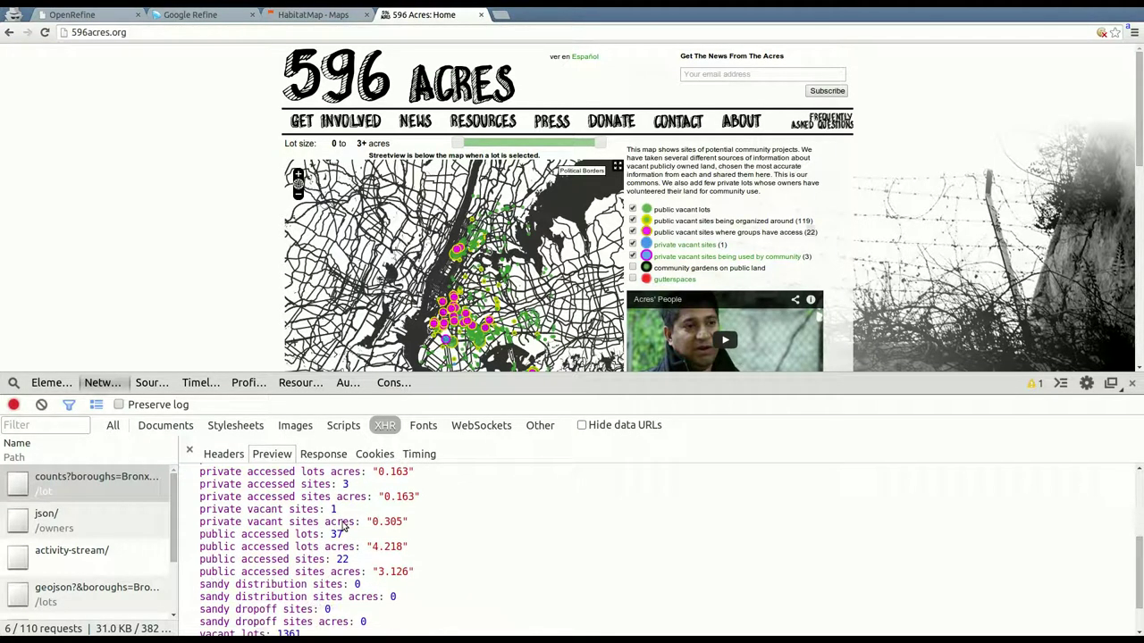
{"action": "scroll", "coordinate": [349, 525], "scroll_direction": "up", "scroll_amount": 3}
{"action": "scroll", "coordinate": [342, 526], "scroll_direction": "down", "scroll_amount": 1}
{"action": "scroll", "coordinate": [343, 525], "scroll_direction": "down", "scroll_amount": 3}
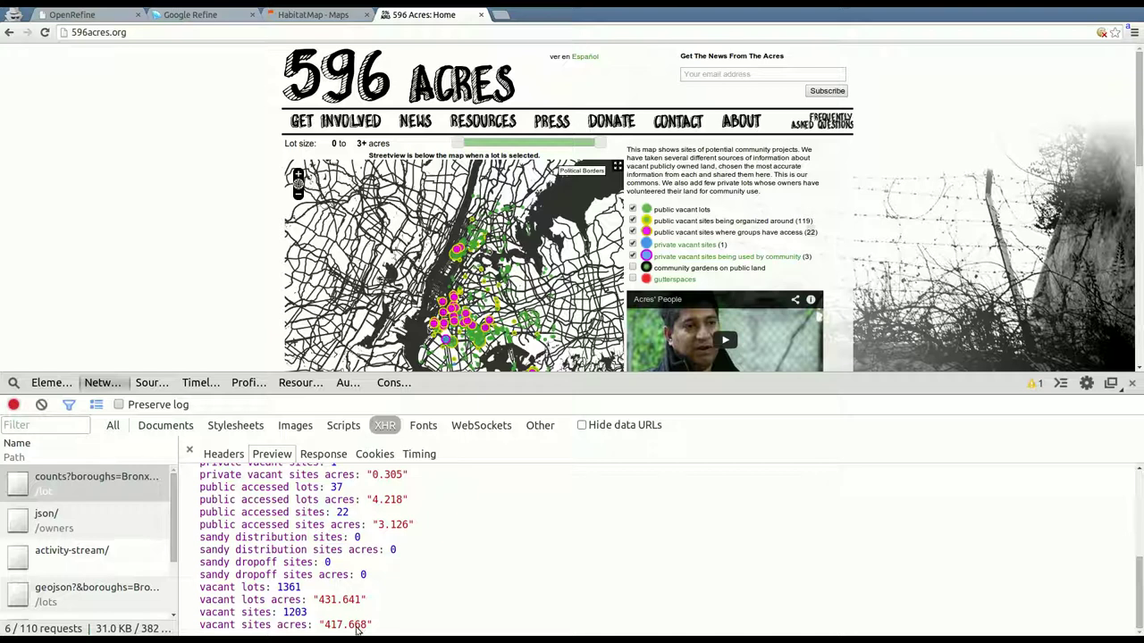
{"action": "scroll", "coordinate": [356, 629], "scroll_direction": "up", "scroll_amount": 5}
{"action": "scroll", "coordinate": [356, 629], "scroll_direction": "down", "scroll_amount": 5}
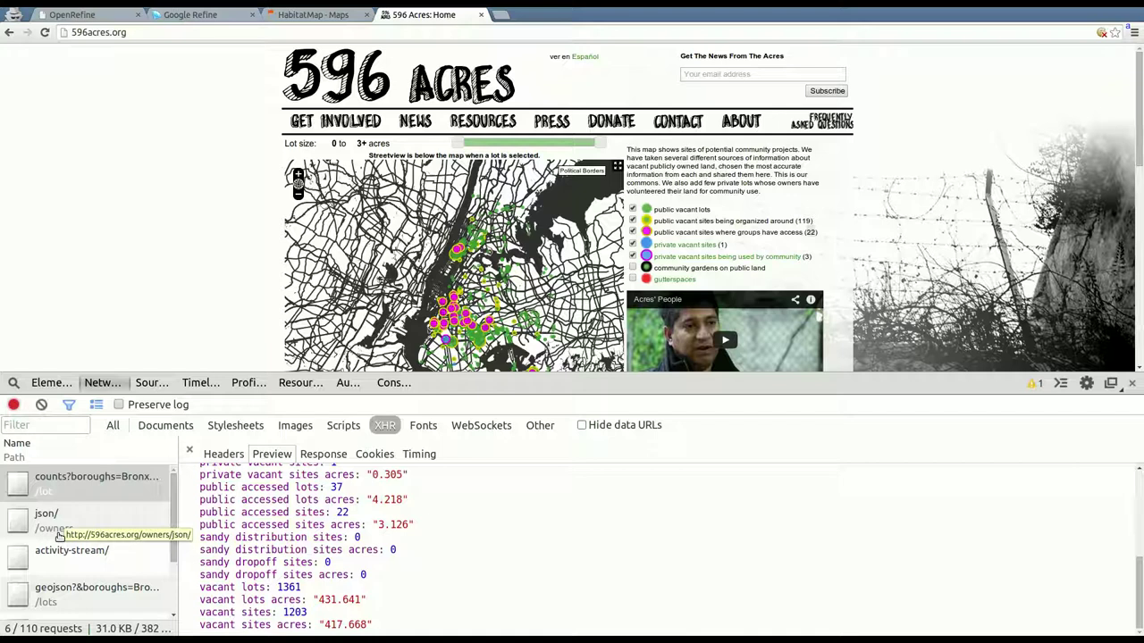
{"action": "scroll", "coordinate": [59, 535], "scroll_direction": "down", "scroll_amount": 2}
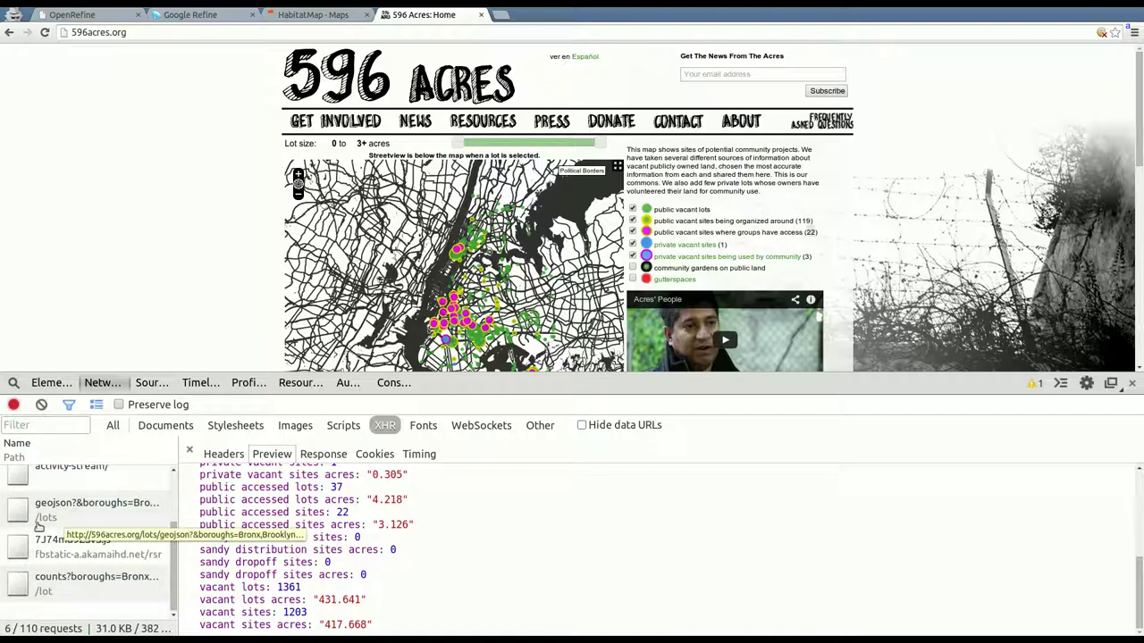
Preview the geojson lots response, expanding features, [0 … 99] and feature 1, then close DevTools
{"action": "left_click", "coordinate": [41, 526]}
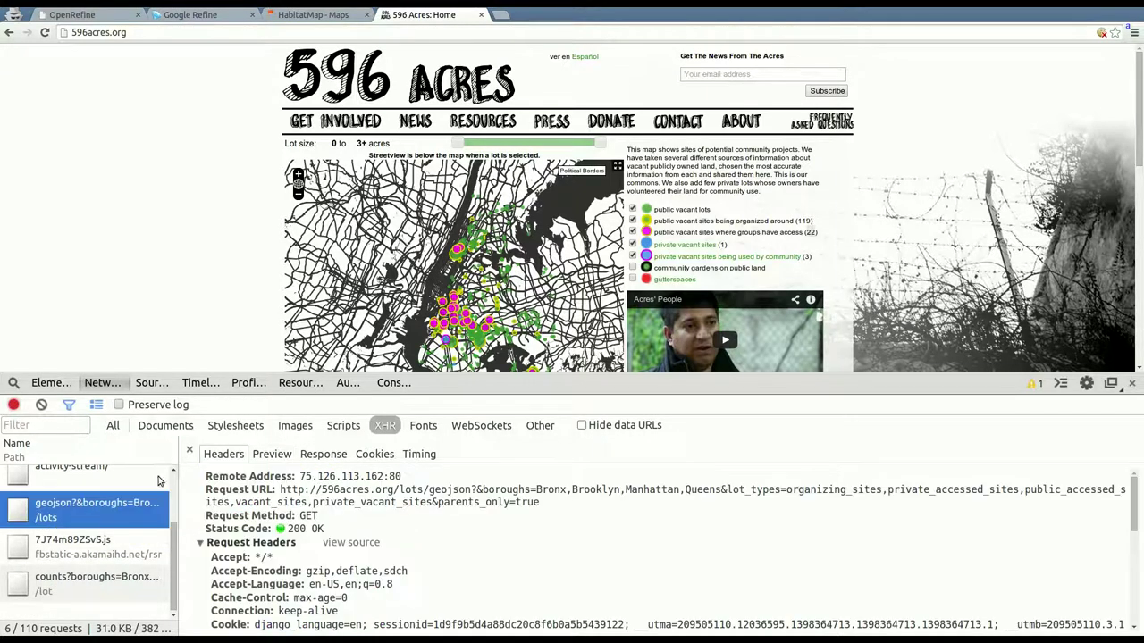
{"action": "left_click", "coordinate": [271, 455]}
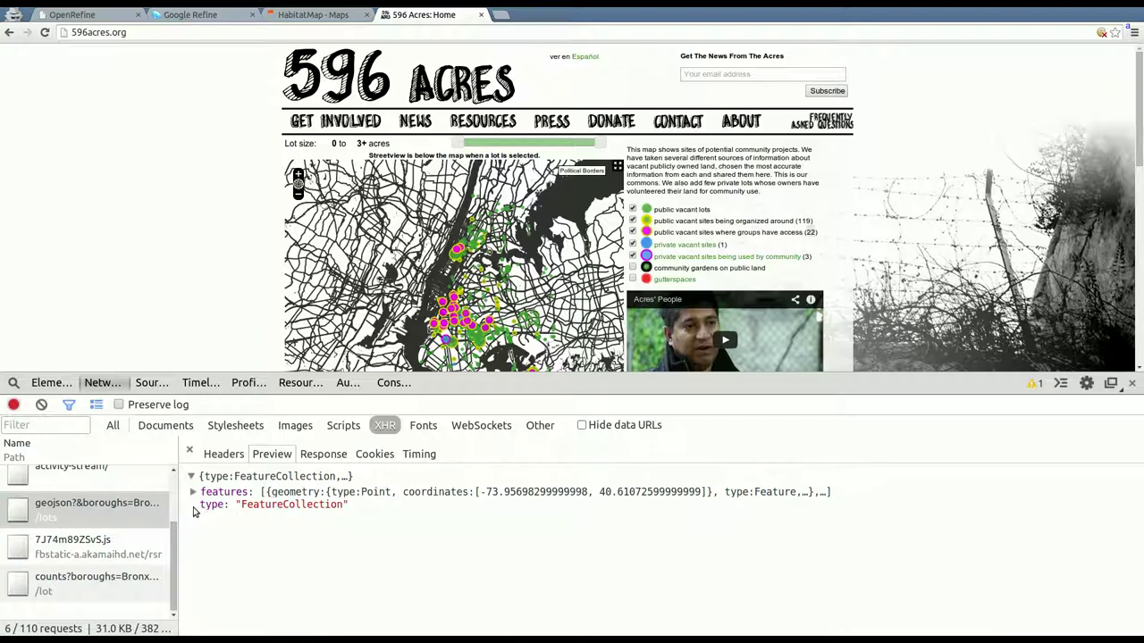
{"action": "left_click", "coordinate": [193, 492]}
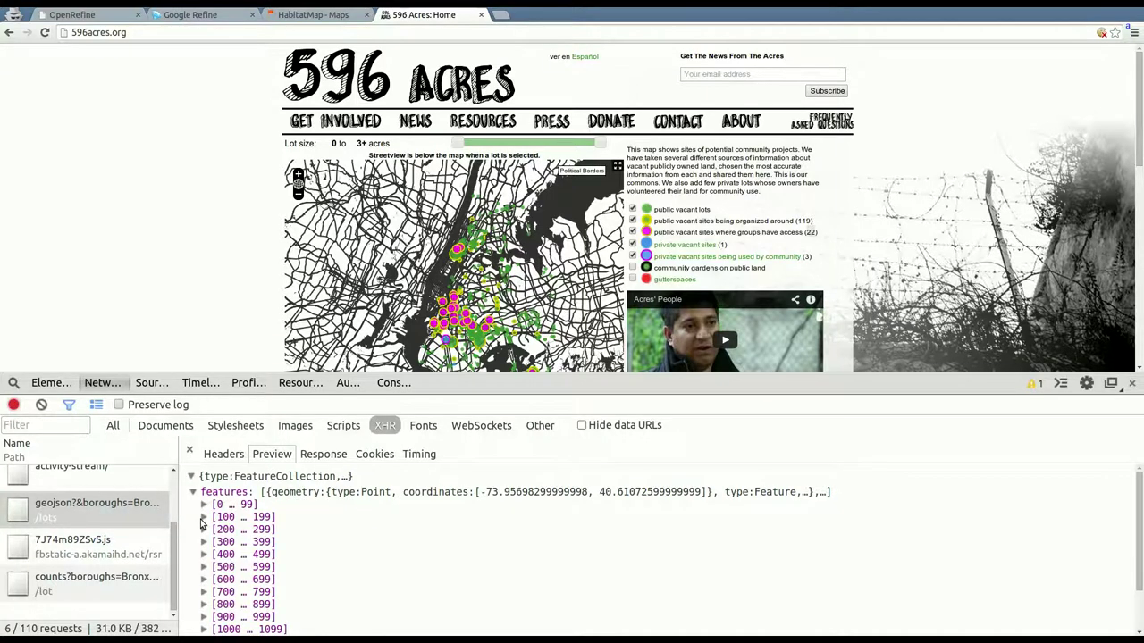
{"action": "left_click", "coordinate": [204, 505]}
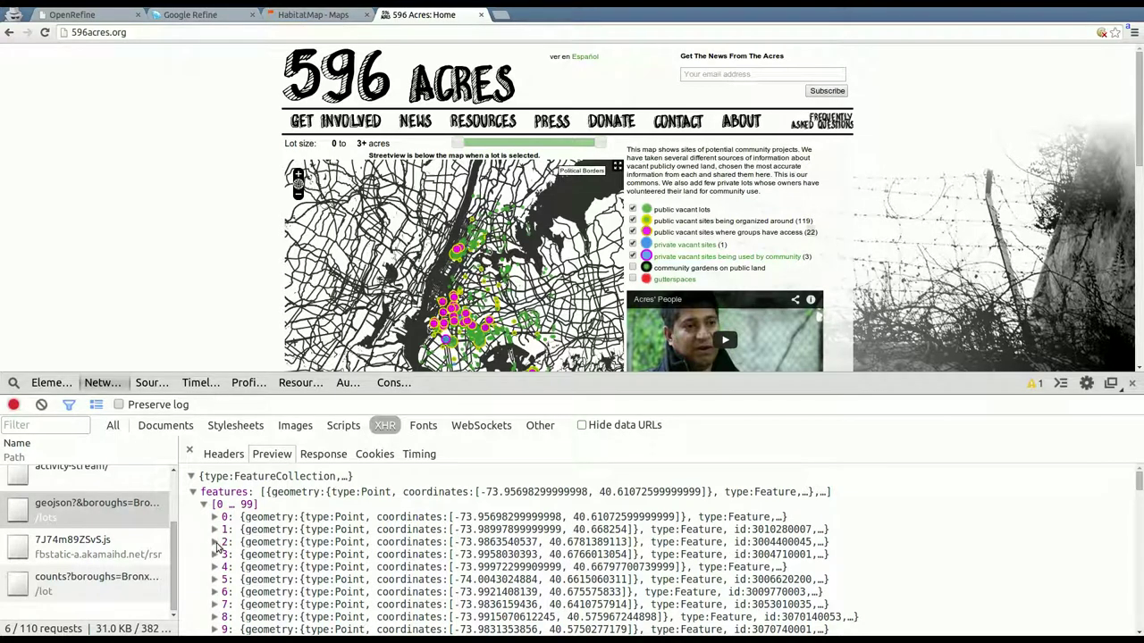
{"action": "left_click", "coordinate": [214, 529]}
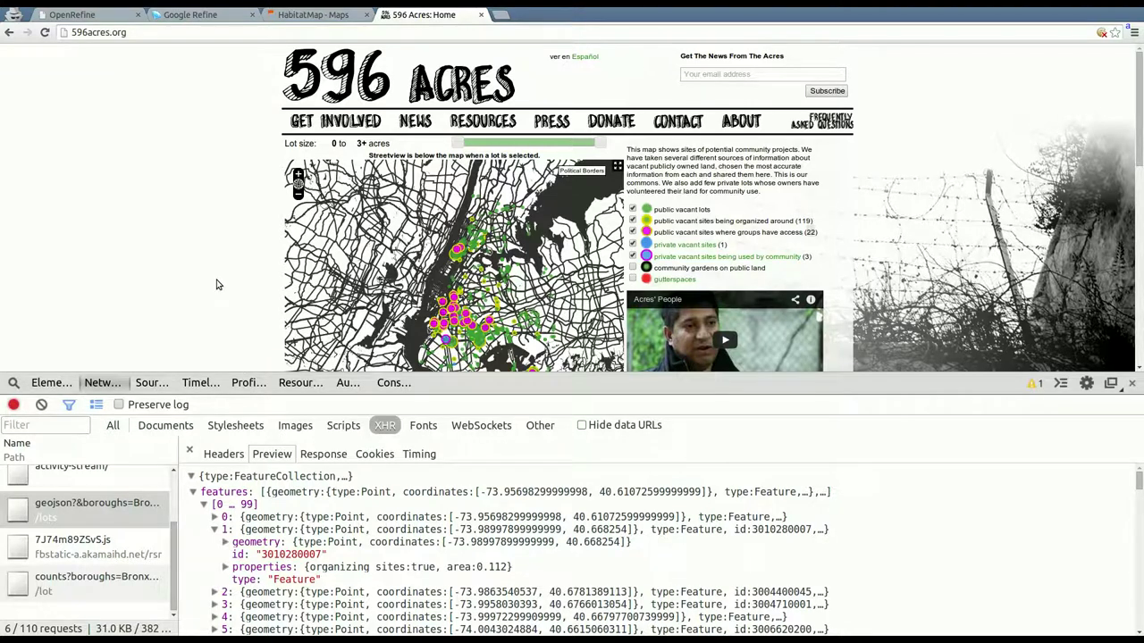
{"action": "key", "text": "F12"}
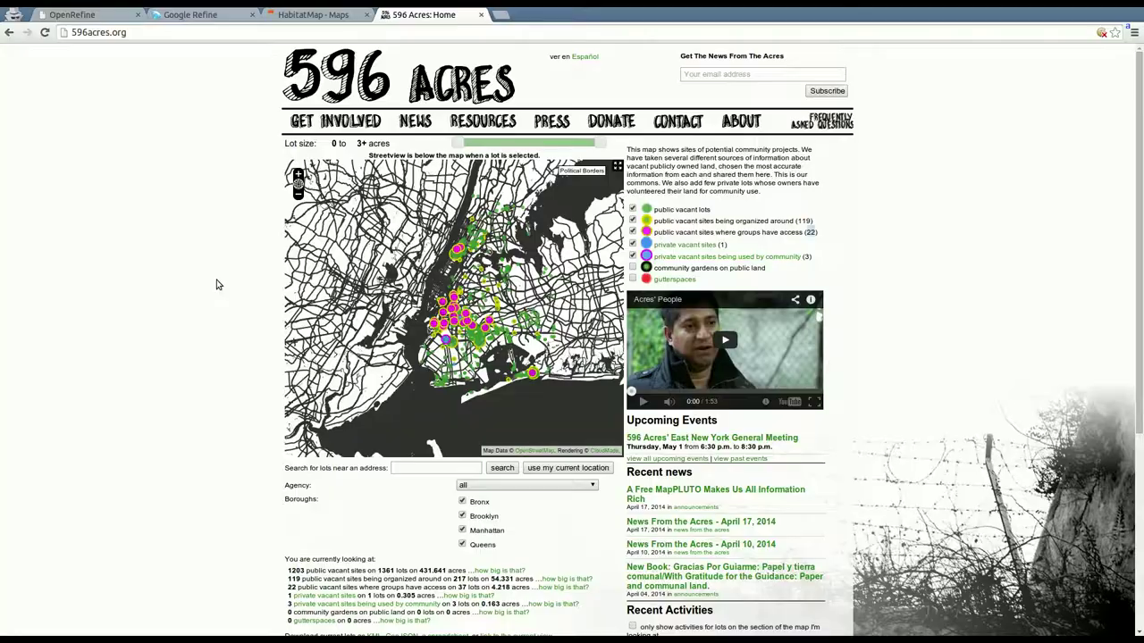
Close the 596 Acres tab, then open DevTools on HabitatMap and reload the sewage plants map
{"action": "key", "text": "ctrl+w"}
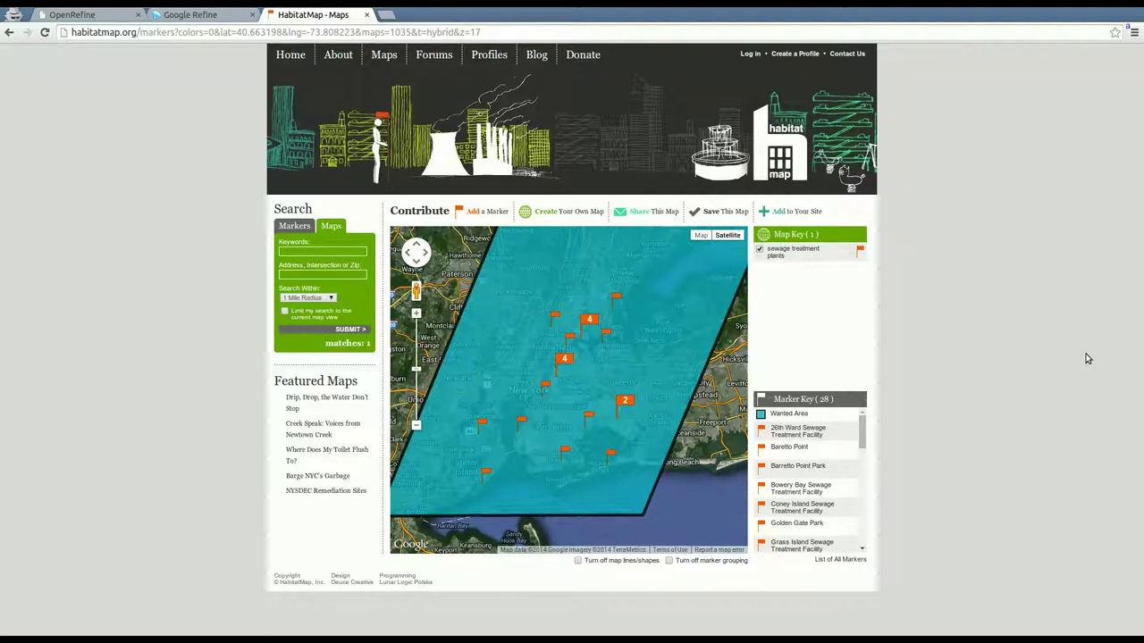
{"action": "key", "text": "ctrl+shift+j"}
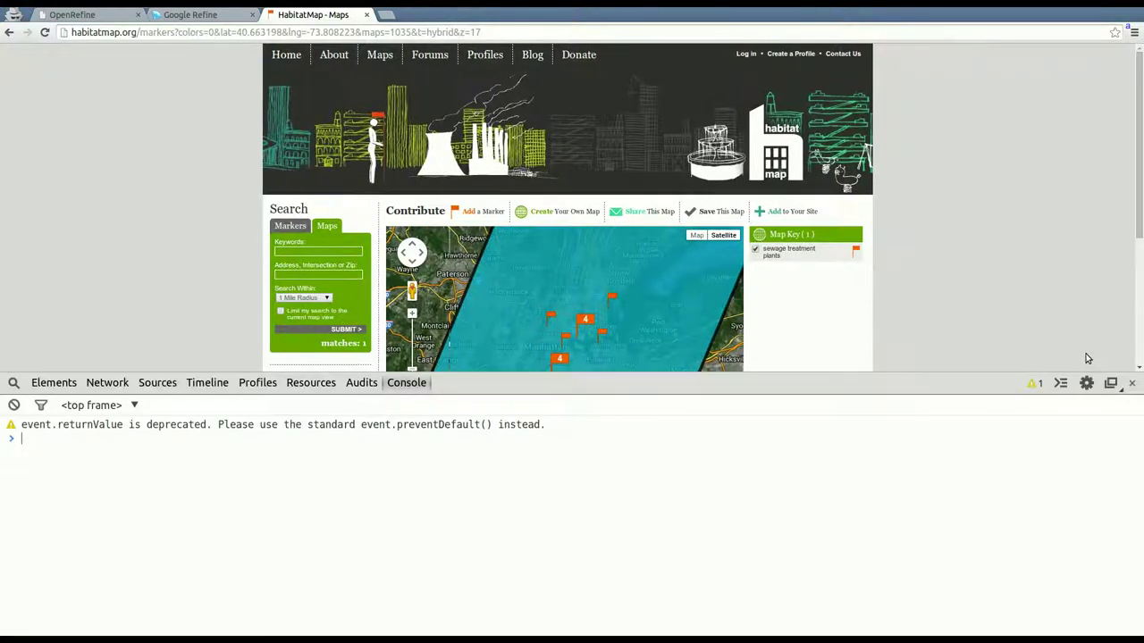
{"action": "key", "text": "F5"}
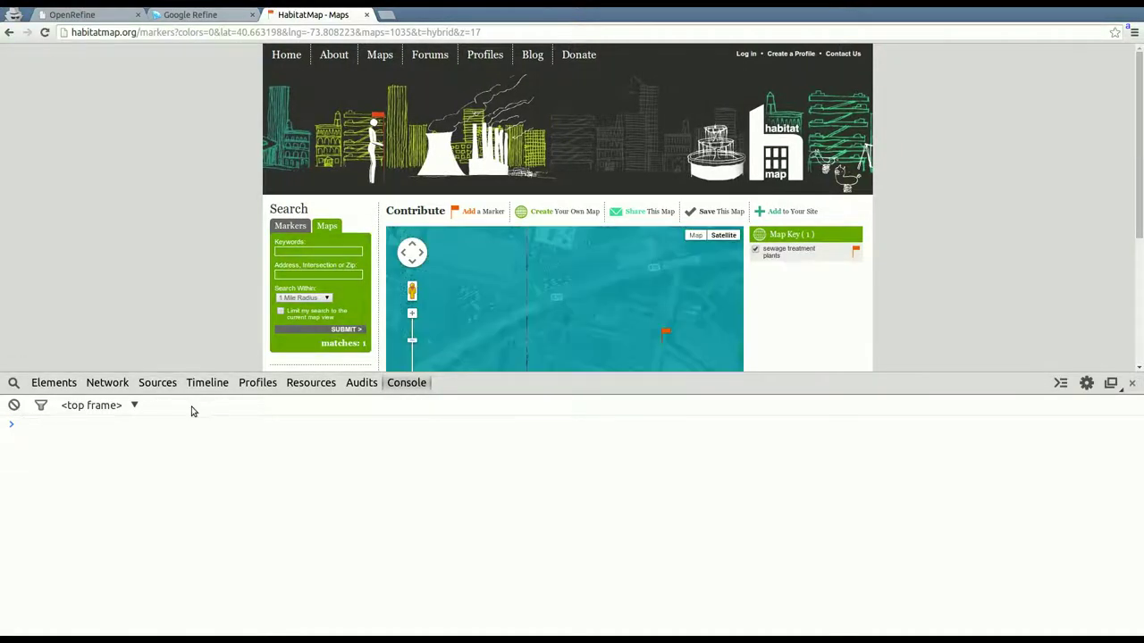
Show the 87-request HabitatMap network log and filter it to the 3 XHR calls
{"action": "left_click", "coordinate": [107, 383]}
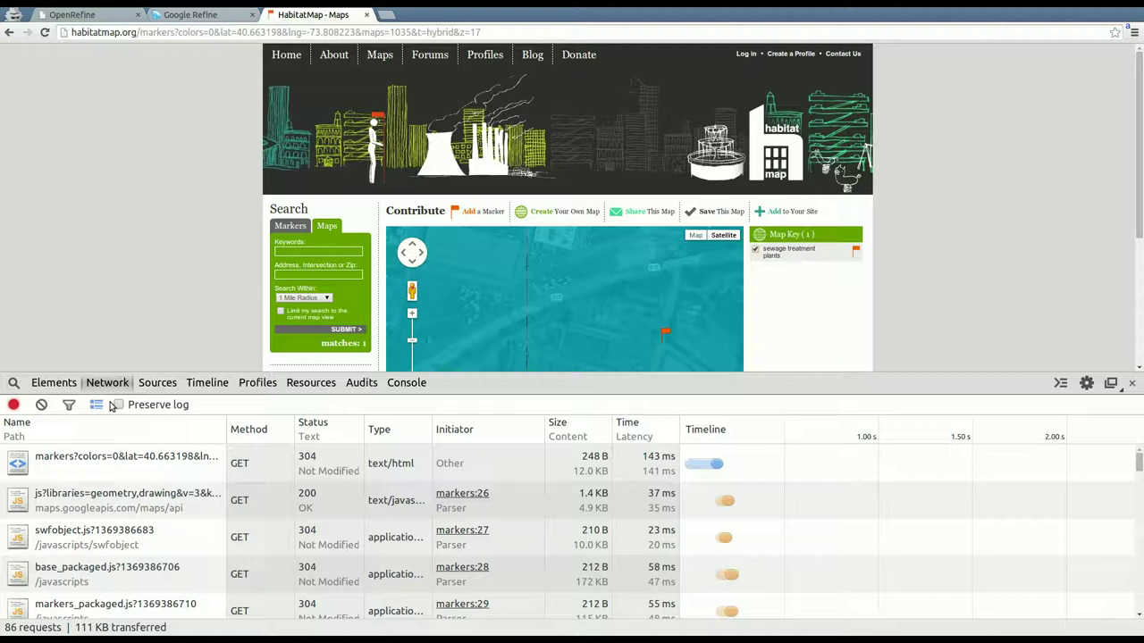
{"action": "scroll", "coordinate": [146, 498], "scroll_direction": "down", "scroll_amount": 10}
{"action": "scroll", "coordinate": [145, 498], "scroll_direction": "down", "scroll_amount": 10}
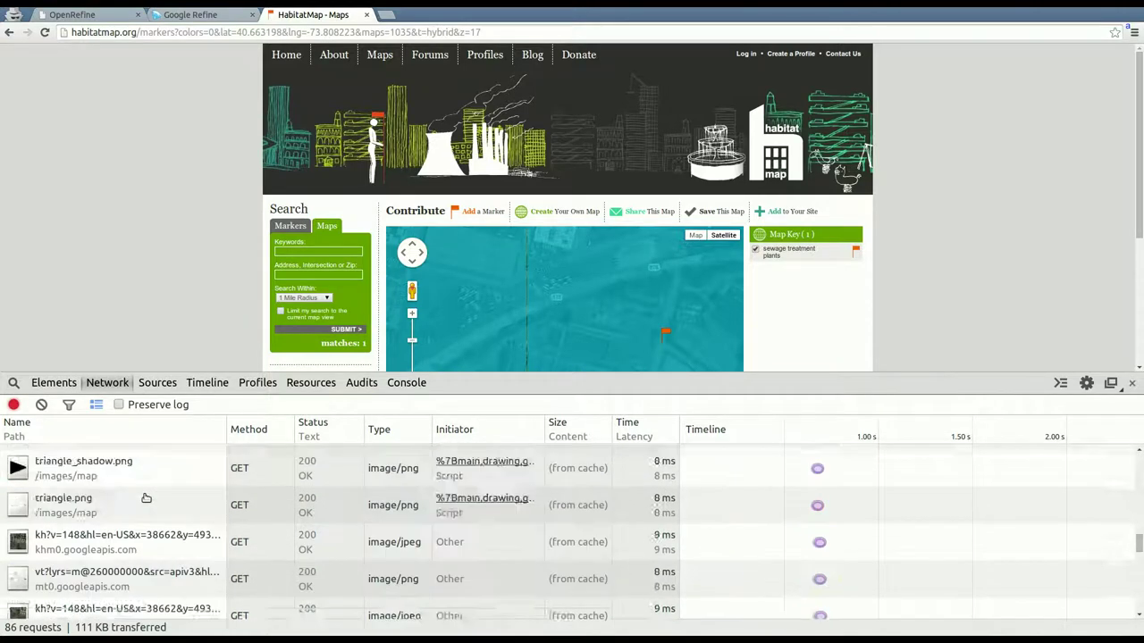
{"action": "scroll", "coordinate": [146, 497], "scroll_direction": "up", "scroll_amount": 20}
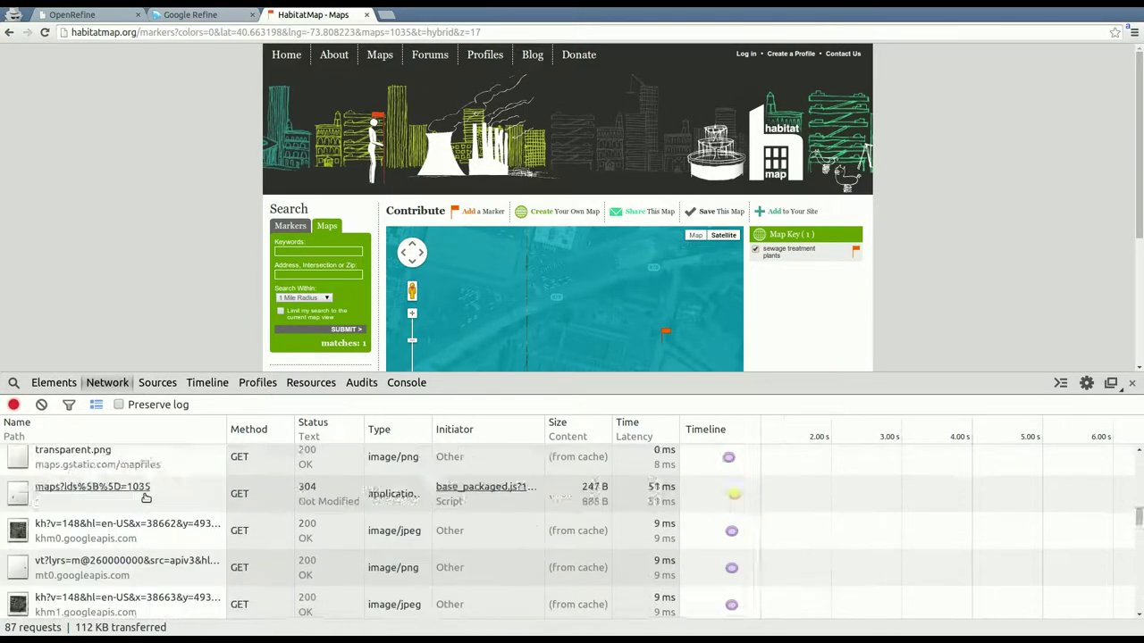
{"action": "left_click", "coordinate": [69, 405]}
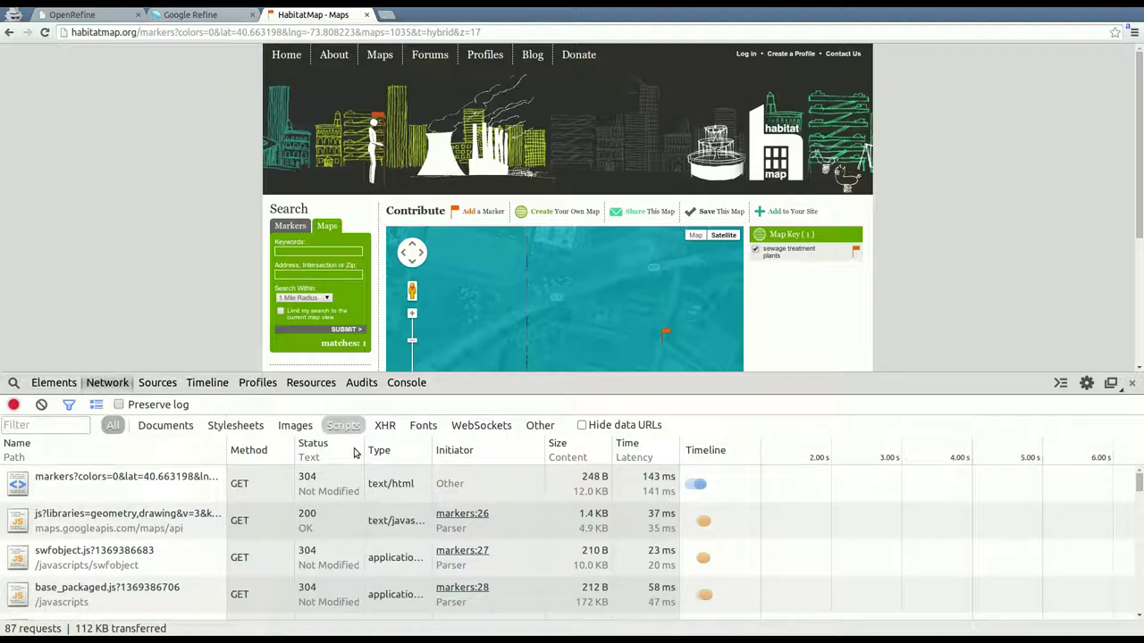
{"action": "left_click", "coordinate": [385, 436]}
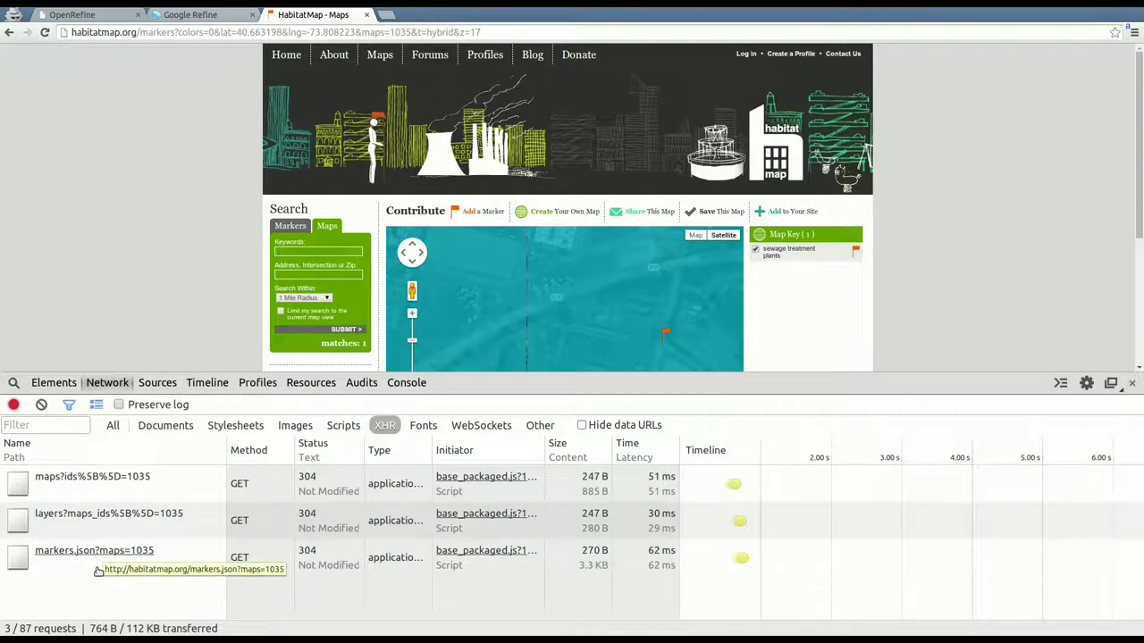
Preview markers.json, expanding the markers array and marker 0 to see id, lat, lng, name
{"action": "left_click", "coordinate": [94, 573]}
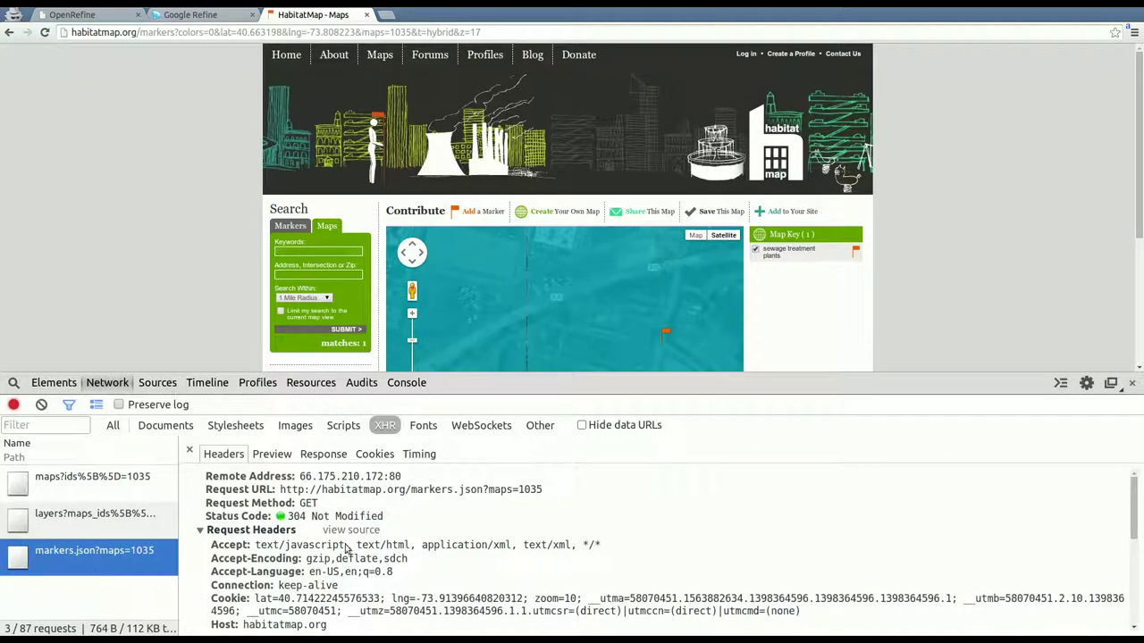
{"action": "left_click", "coordinate": [272, 456]}
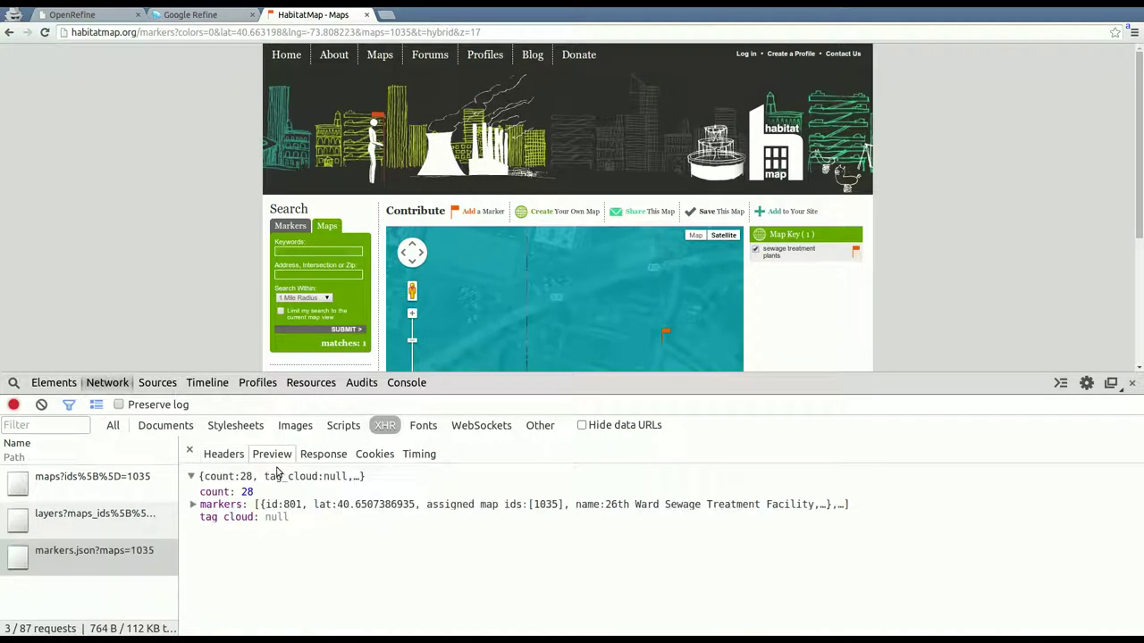
{"action": "left_click", "coordinate": [194, 505]}
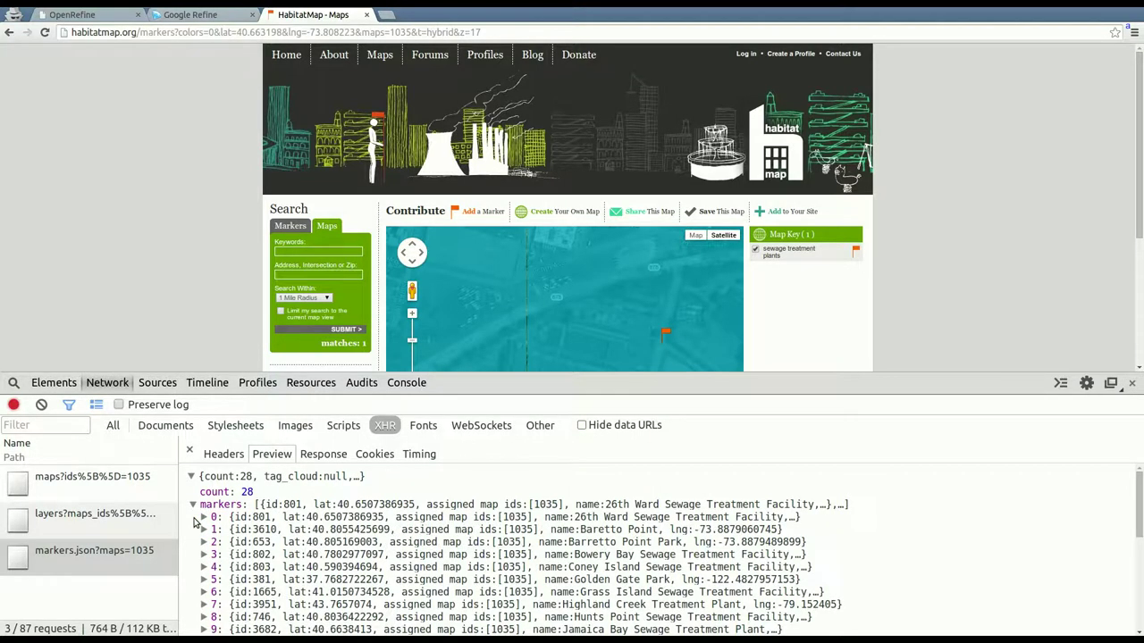
{"action": "left_click", "coordinate": [203, 517]}
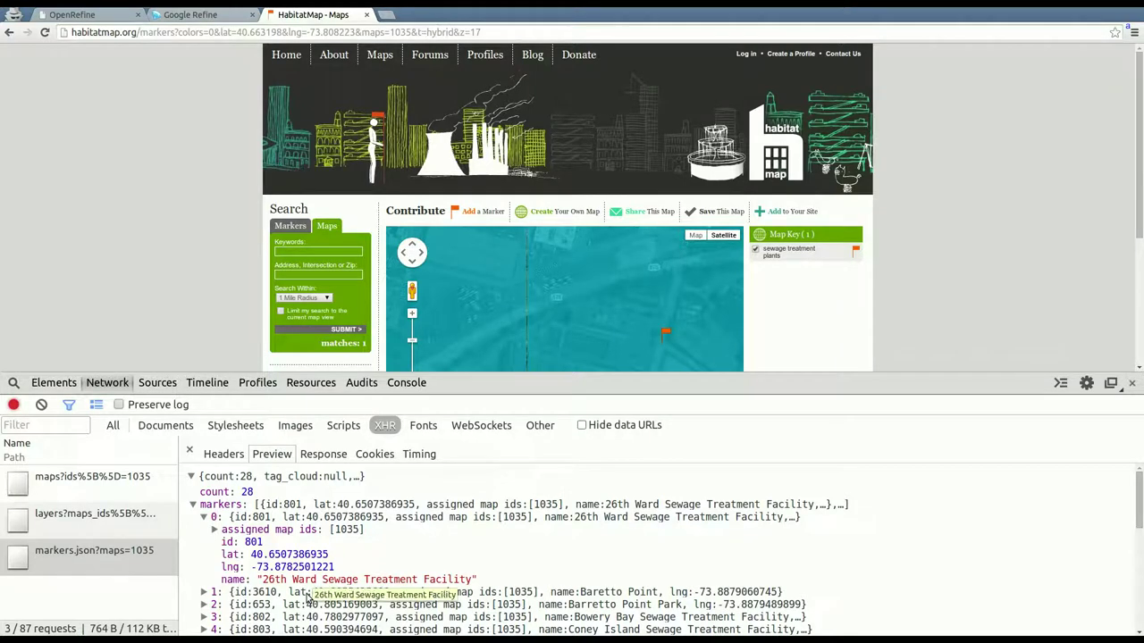
{"action": "left_click", "coordinate": [204, 518]}
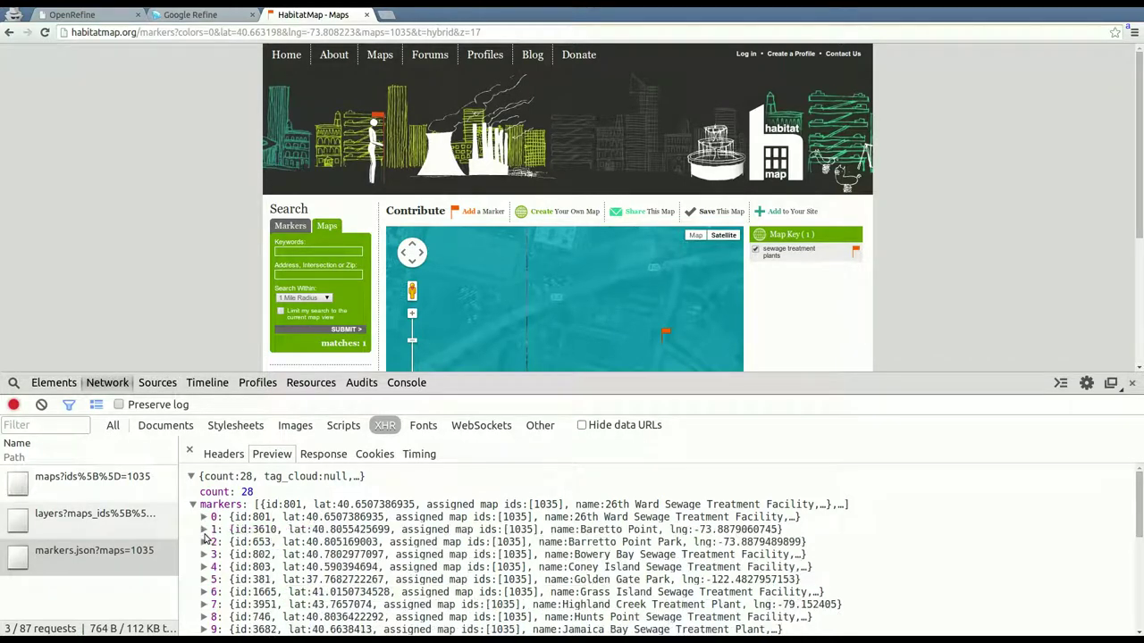
Zoom the HabitatMap map and pan it to recentre the 28 markers
{"action": "scroll", "coordinate": [212, 338], "scroll_direction": "down", "scroll_amount": 3}
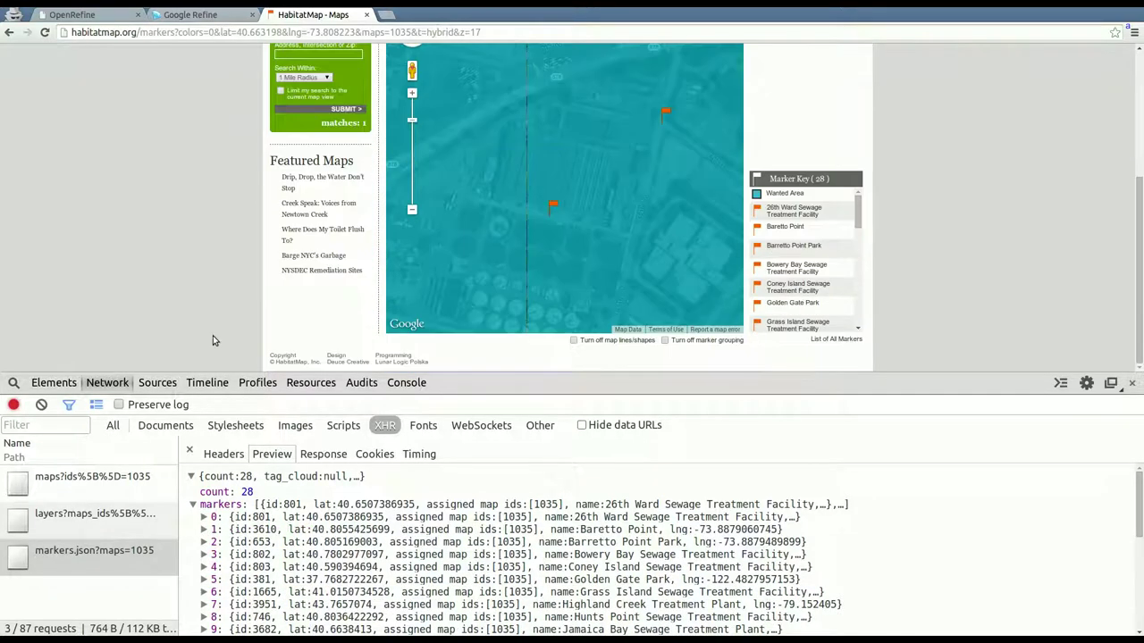
{"action": "scroll", "coordinate": [213, 338], "scroll_direction": "up", "scroll_amount": 1}
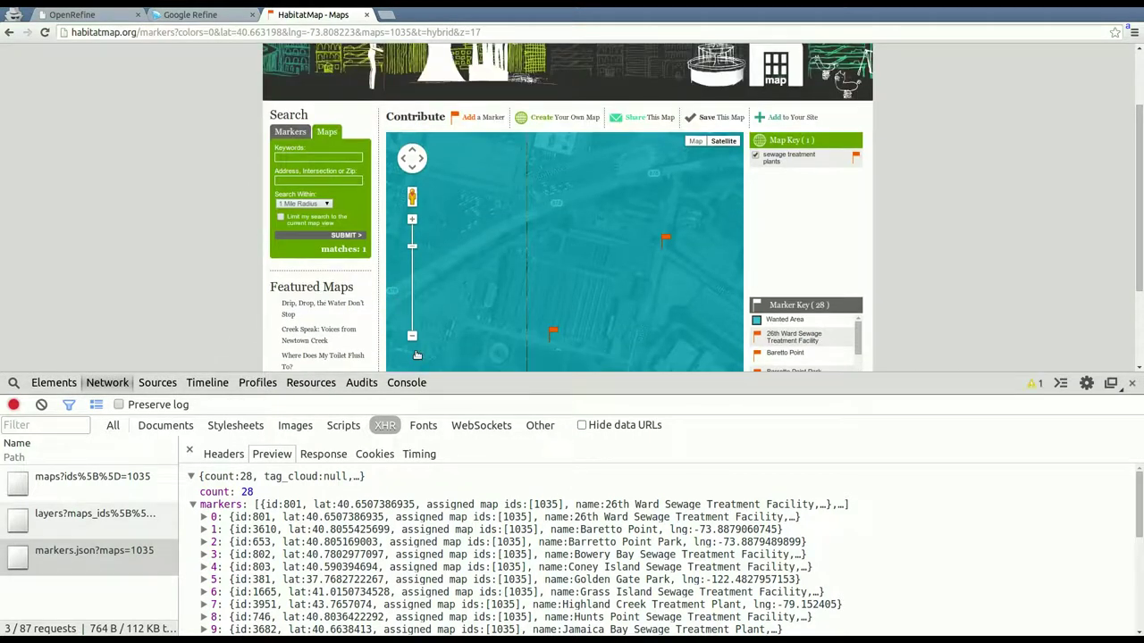
{"action": "scroll", "coordinate": [416, 355], "scroll_direction": "down", "scroll_amount": 1}
{"action": "scroll", "coordinate": [417, 354], "scroll_direction": "down", "scroll_amount": 2}
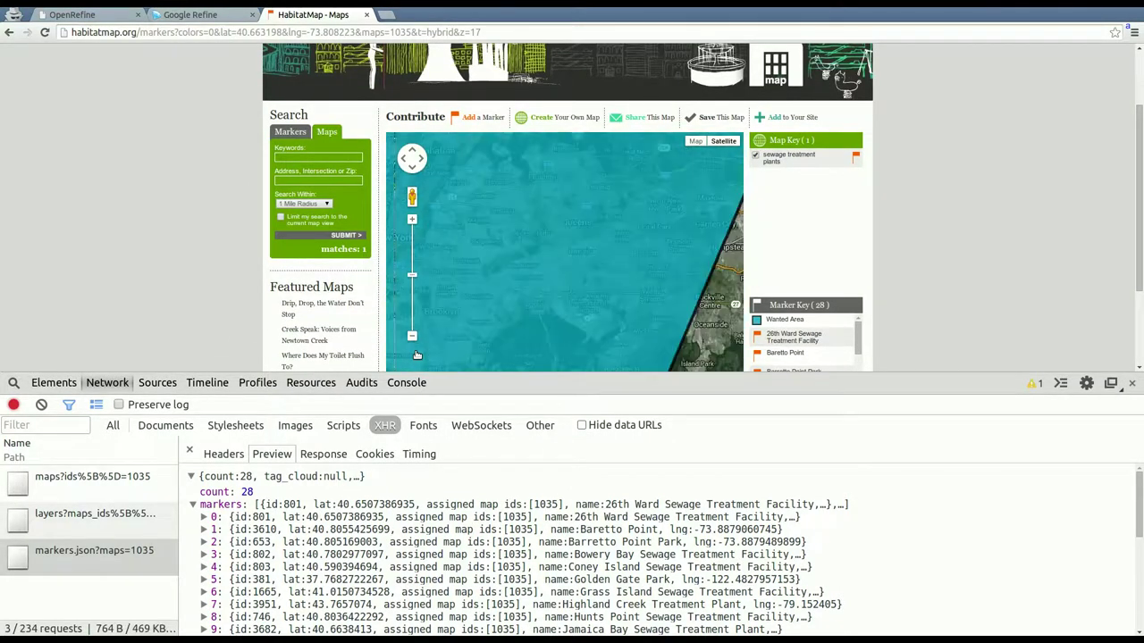
{"action": "scroll", "coordinate": [448, 274], "scroll_direction": "down", "scroll_amount": 1}
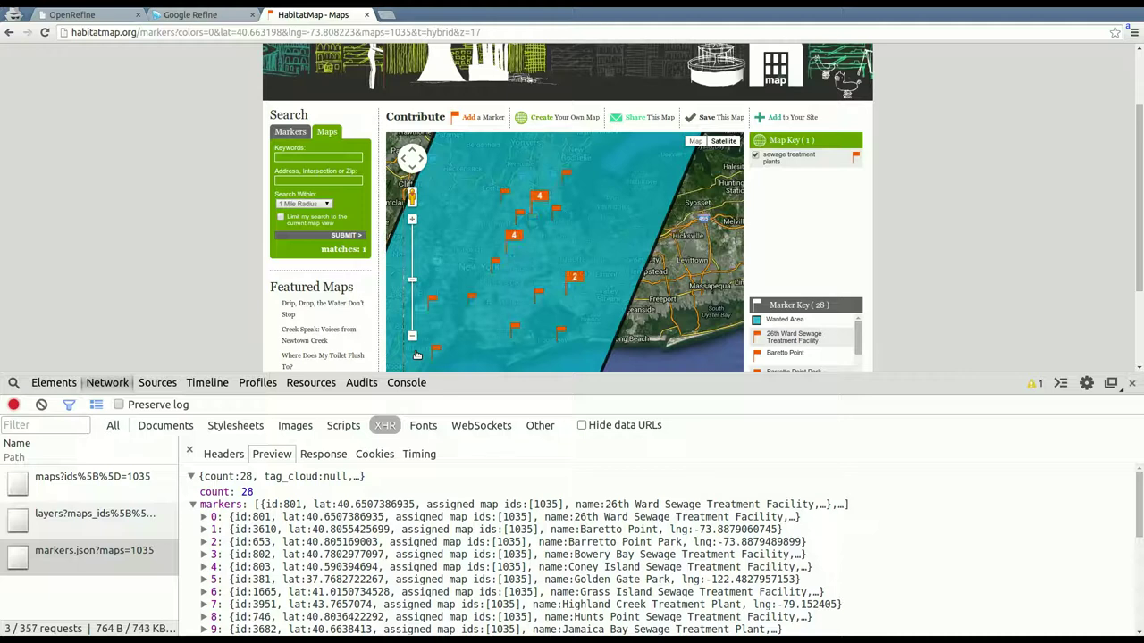
{"action": "left_click_drag", "start_coordinate": [460, 268], "coordinate": [504, 259]}
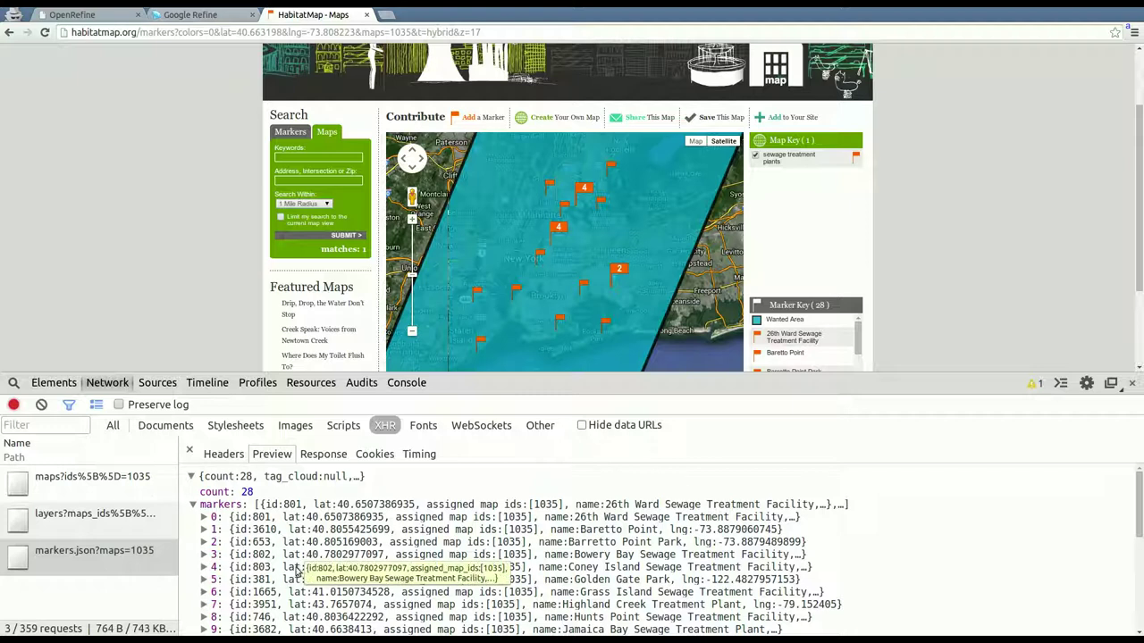
Select the raw markers.json response text for copying, then return to Google Refine's import page
{"action": "left_click", "coordinate": [322, 454]}
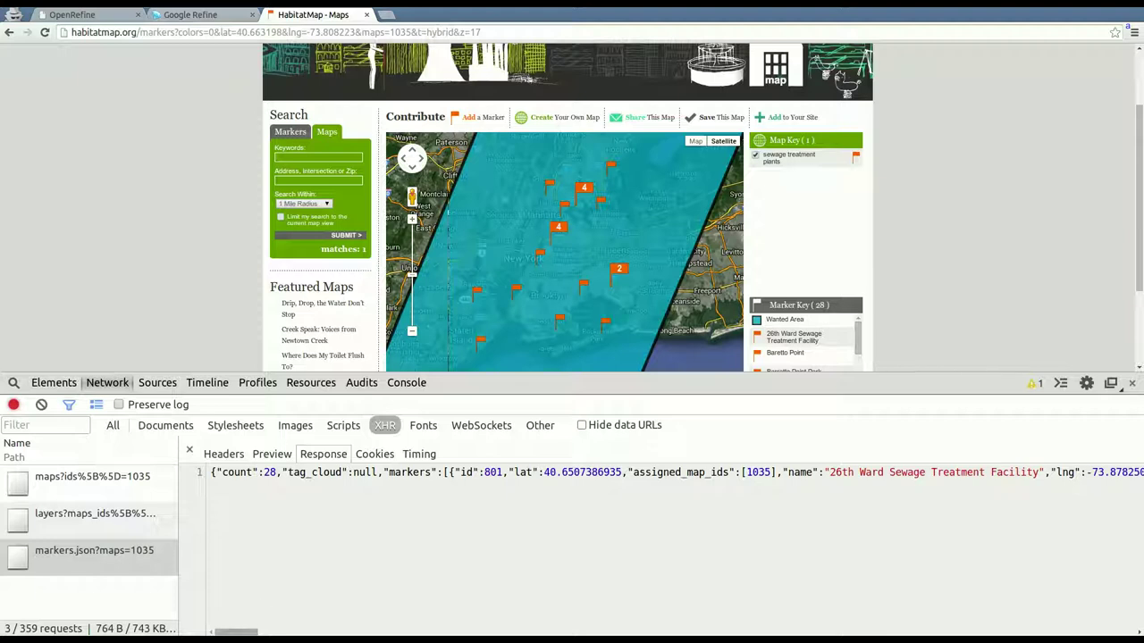
{"action": "left_click_drag", "start_coordinate": [236, 633], "coordinate": [8, 570]}
{"action": "left_click_drag", "start_coordinate": [235, 632], "coordinate": [236, 632]}
{"action": "mouse_move", "coordinate": [236, 633]}
{"action": "left_mouse_down"}
{"action": "mouse_move", "coordinate": [258, 632]}
{"action": "mouse_move", "coordinate": [236, 632]}
{"action": "left_mouse_up"}
{"action": "key", "text": "ctrl+a"}
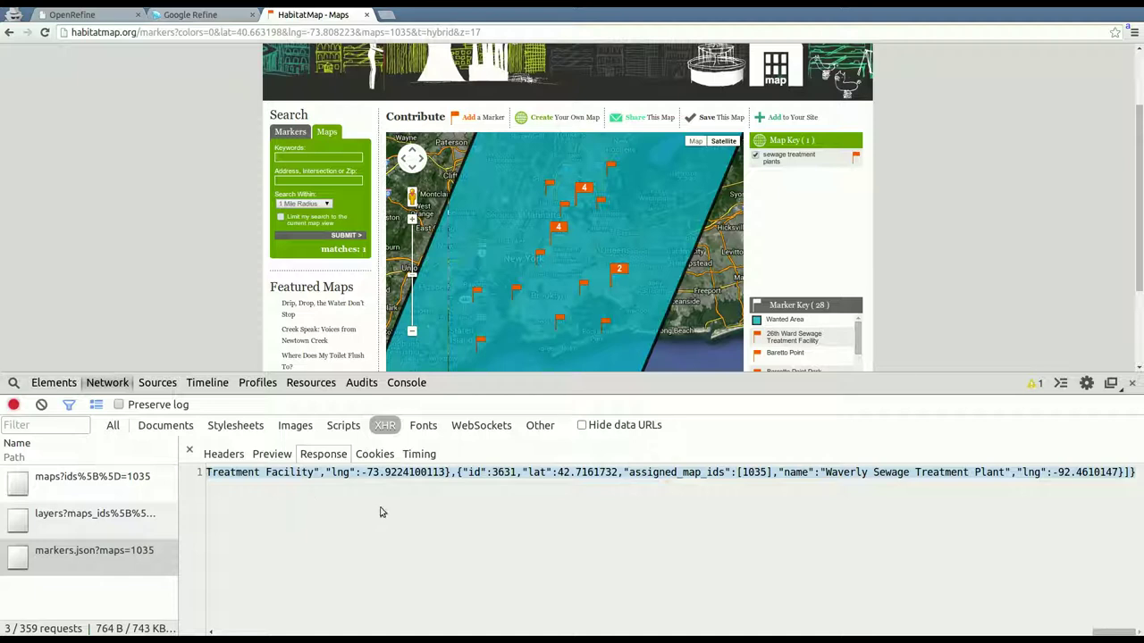
{"action": "key", "text": "ctrl+Page_Up"}
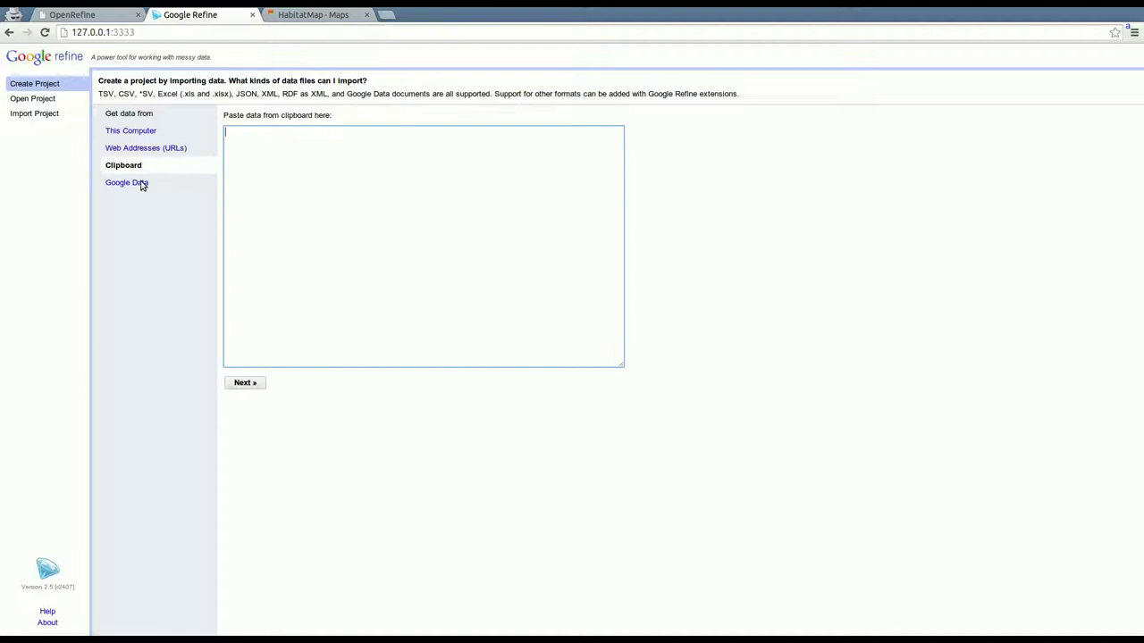
Paste the markers JSON into the clipboard box and continue to the parsing preview
{"action": "key", "text": "ctrl+v"}
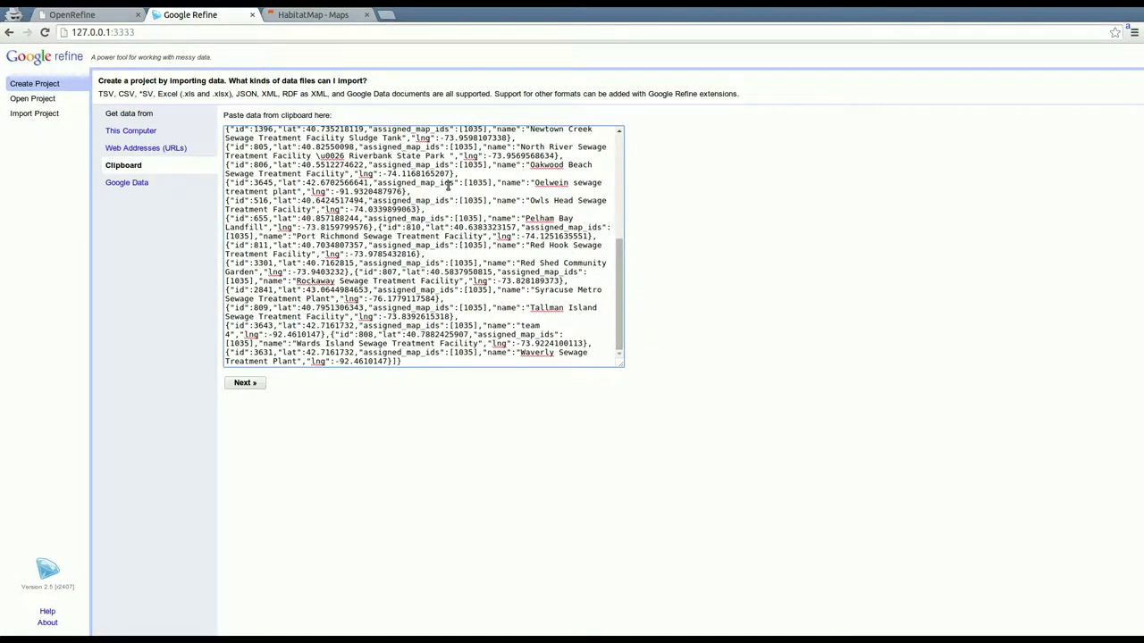
{"action": "scroll", "coordinate": [443, 184], "scroll_direction": "up", "scroll_amount": 5}
{"action": "scroll", "coordinate": [449, 184], "scroll_direction": "down", "scroll_amount": 5}
{"action": "left_click", "coordinate": [255, 393]}
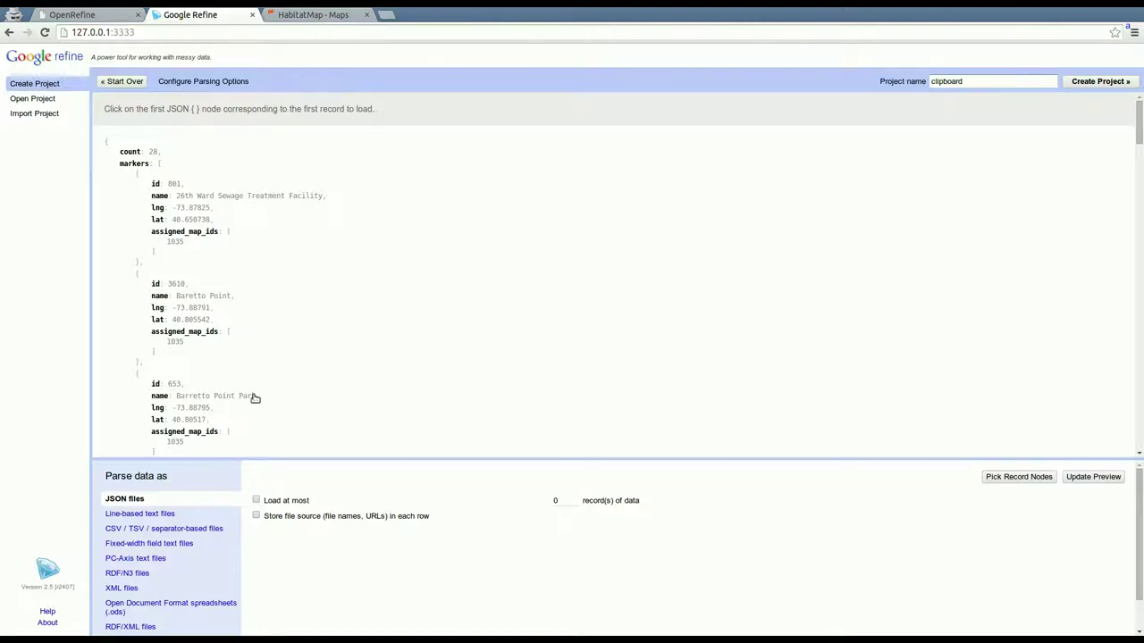
Pick the first marker { } node so each marker record becomes one row
{"action": "key", "text": "ctrl+plus"}
{"action": "key", "text": "ctrl+plus"}
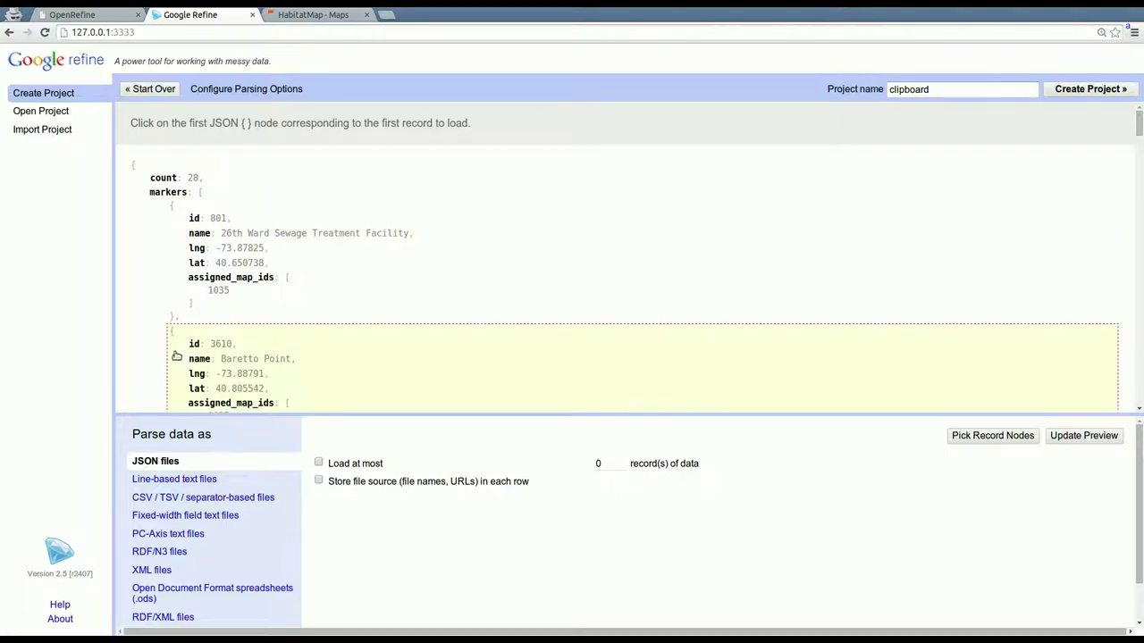
{"action": "scroll", "coordinate": [176, 355], "scroll_direction": "down", "scroll_amount": 1}
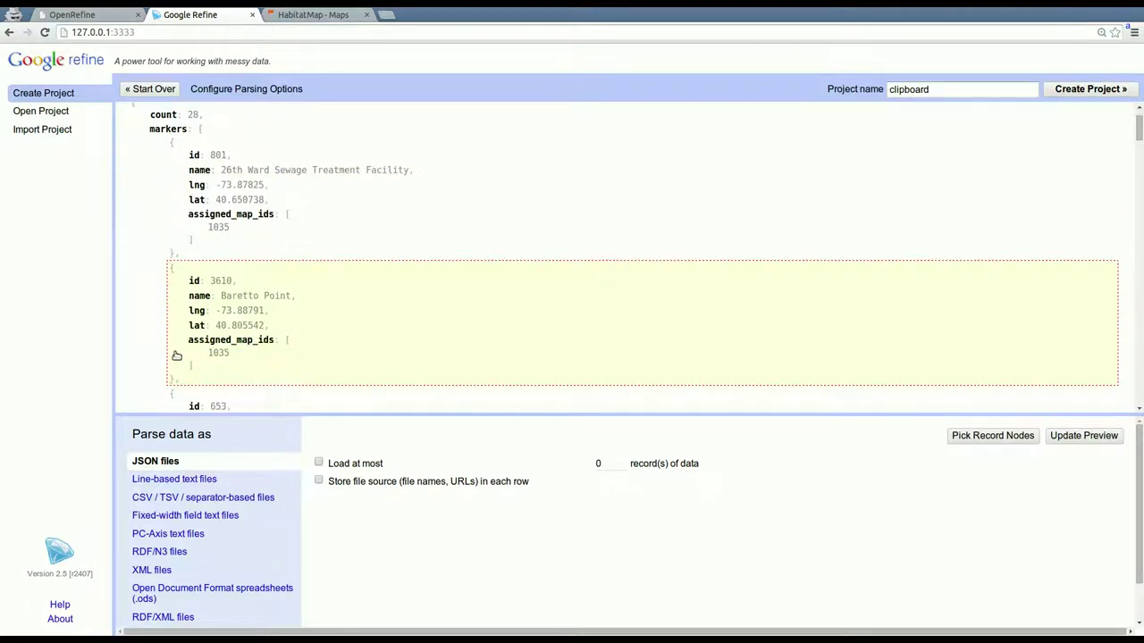
{"action": "left_click", "coordinate": [174, 164]}
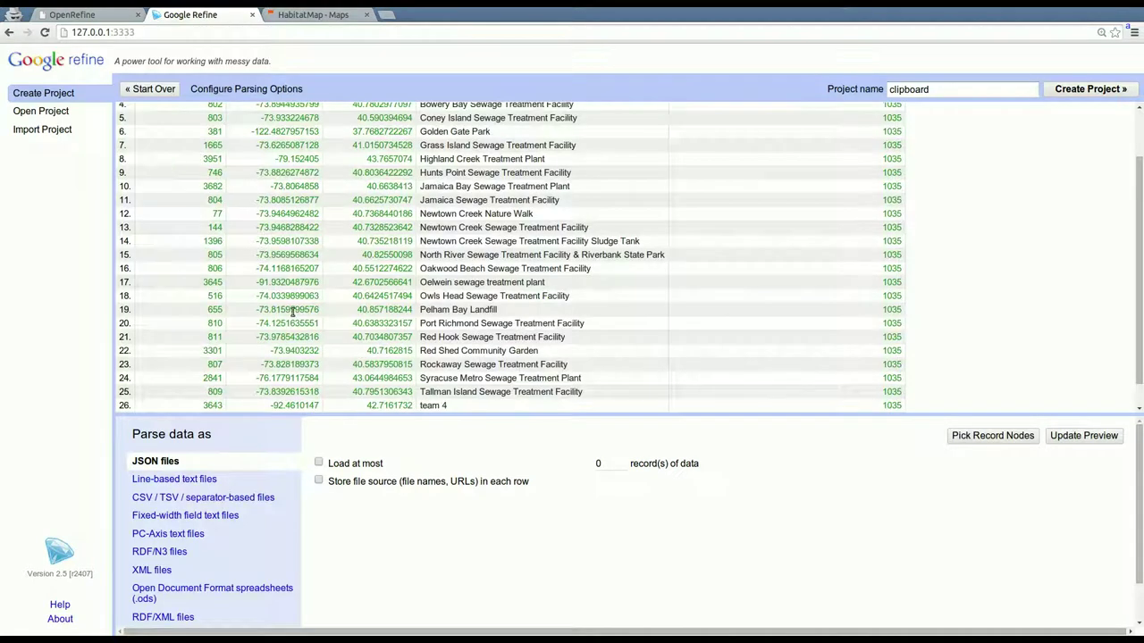
Replace the default name 'clipboard' with video_habitatmap and create the 28-row project
{"action": "scroll", "coordinate": [293, 311], "scroll_direction": "up", "scroll_amount": 2}
{"action": "scroll", "coordinate": [293, 315], "scroll_direction": "down", "scroll_amount": 3}
{"action": "scroll", "coordinate": [293, 315], "scroll_direction": "up", "scroll_amount": 3}
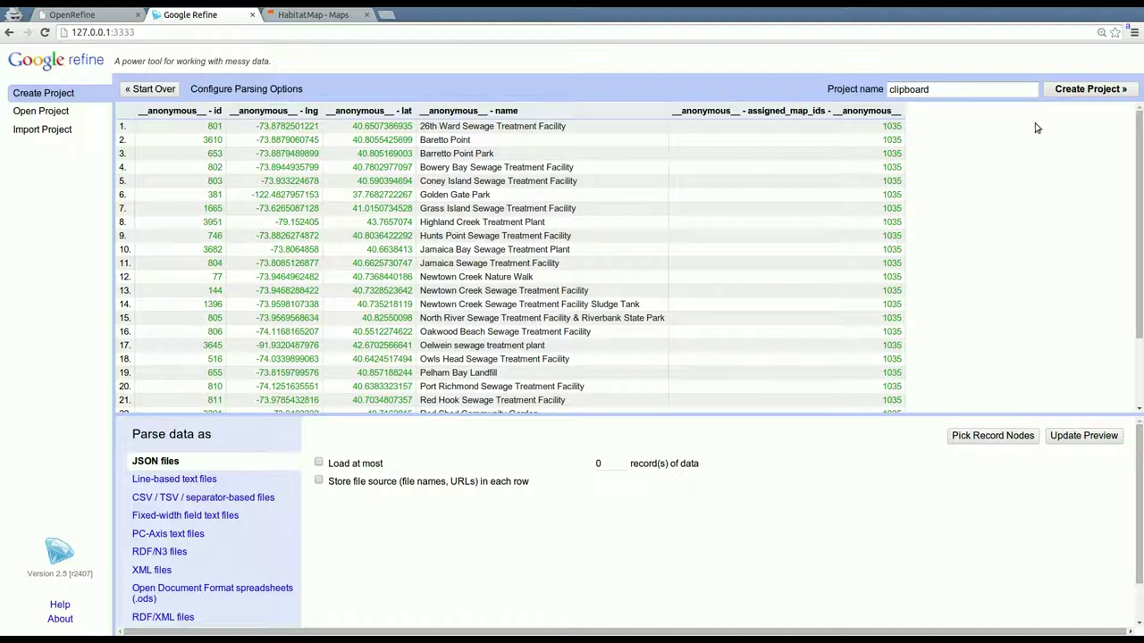
{"action": "double_click", "coordinate": [977, 93]}
{"action": "key", "text": "BackSpace"}
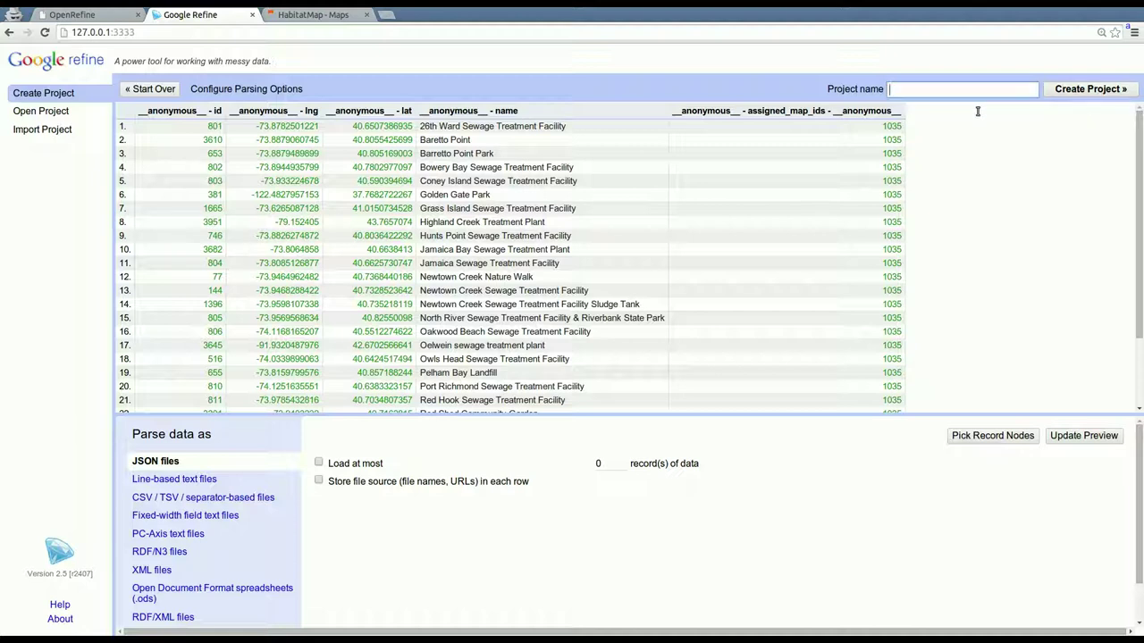
{"action": "type", "text": "video_cg"}
{"action": "key", "text": "BackSpace"}
{"action": "key", "text": "BackSpace"}
{"action": "type", "text": "habitatmap"}
{"action": "left_click", "coordinate": [1102, 89]}
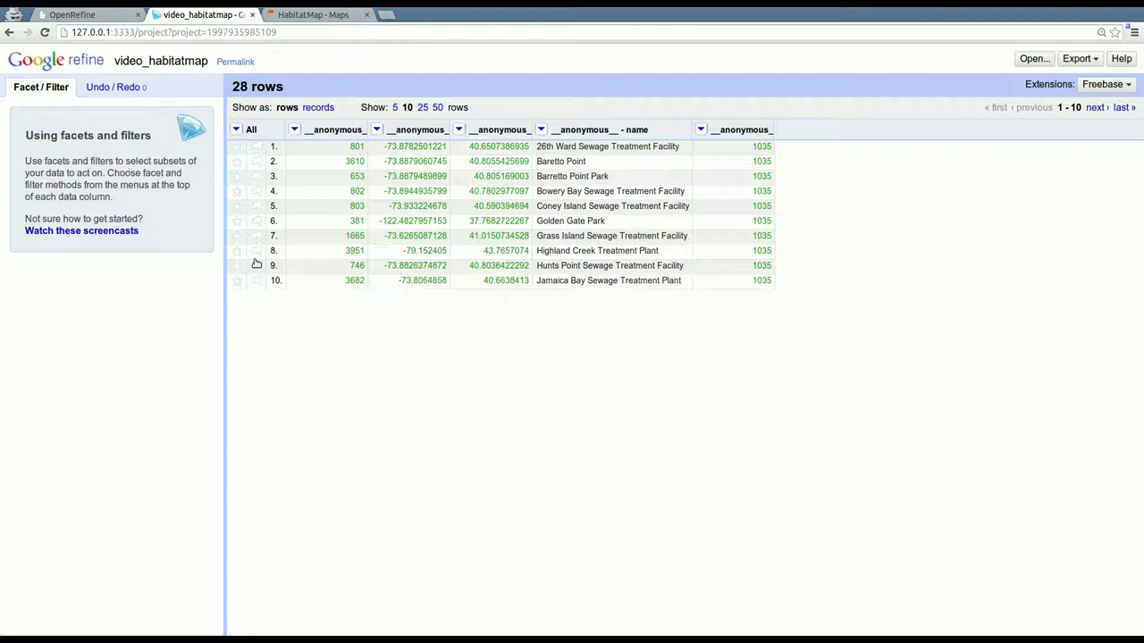
Show all 28 rows on one page and remove the assigned_map_ids column holding 1035
{"action": "left_click", "coordinate": [437, 108]}
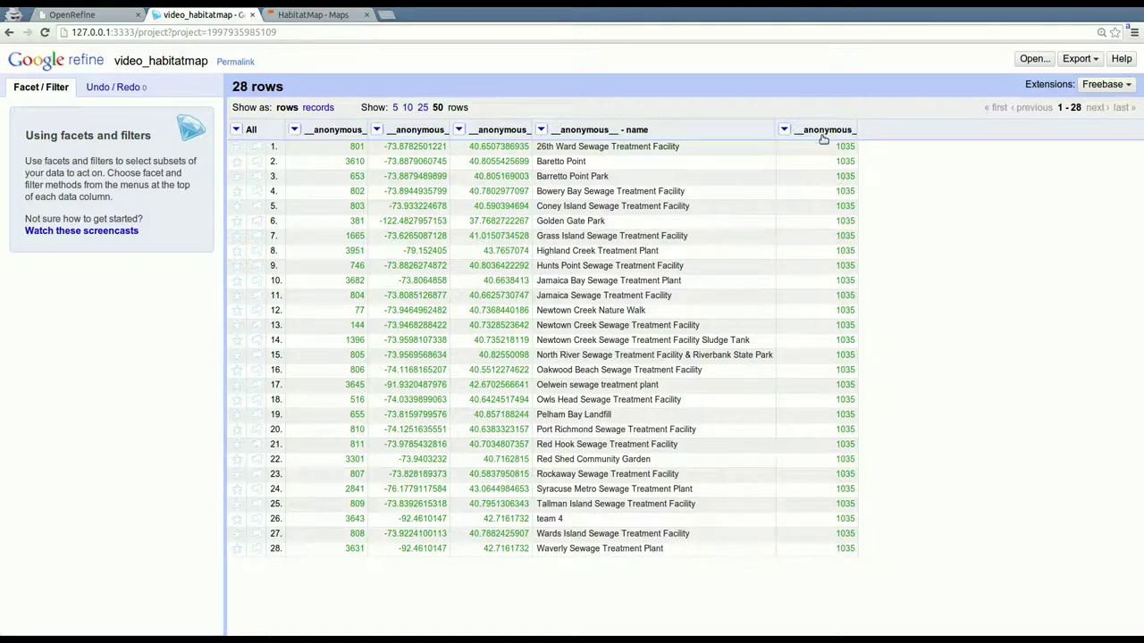
{"action": "left_click_drag", "start_coordinate": [822, 133], "coordinate": [787, 151]}
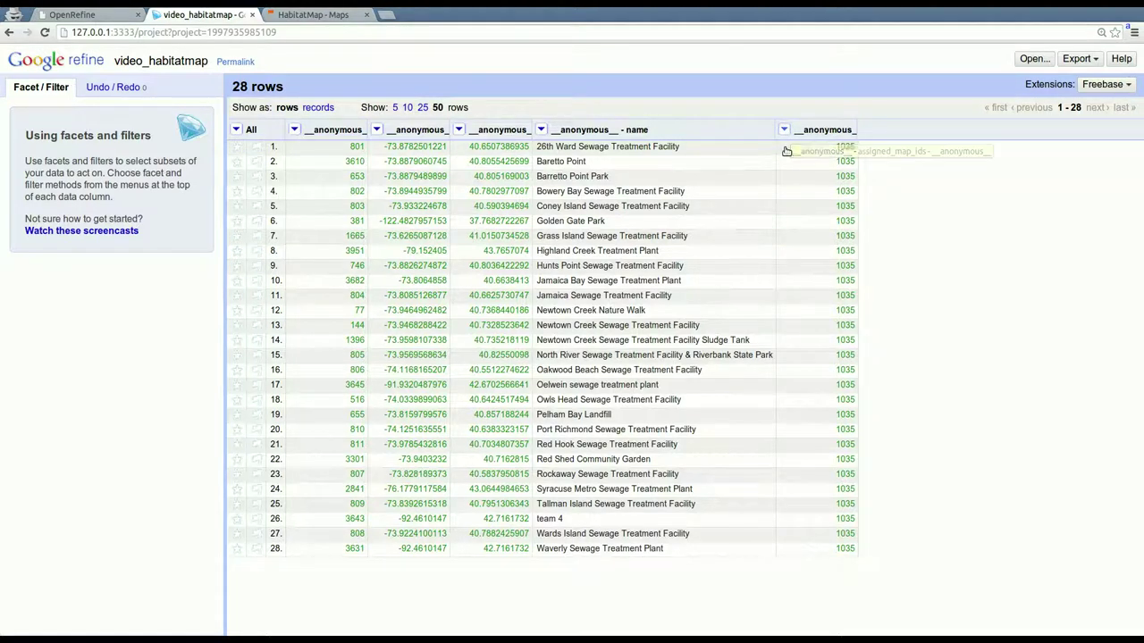
{"action": "mouse_move", "coordinate": [813, 203]}
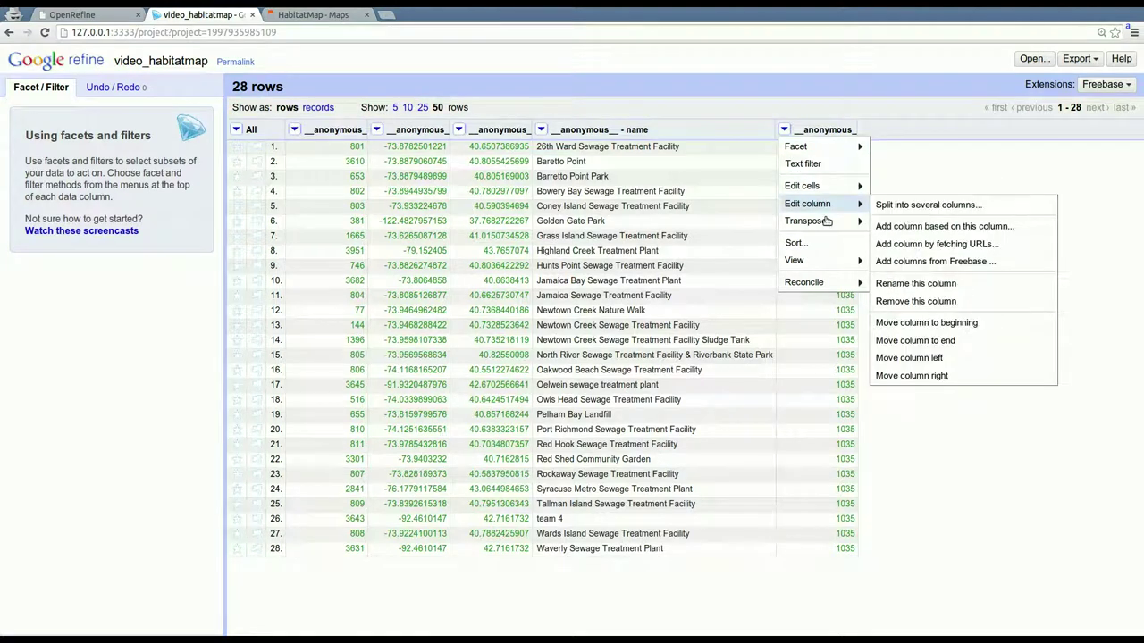
{"action": "left_click", "coordinate": [904, 304]}
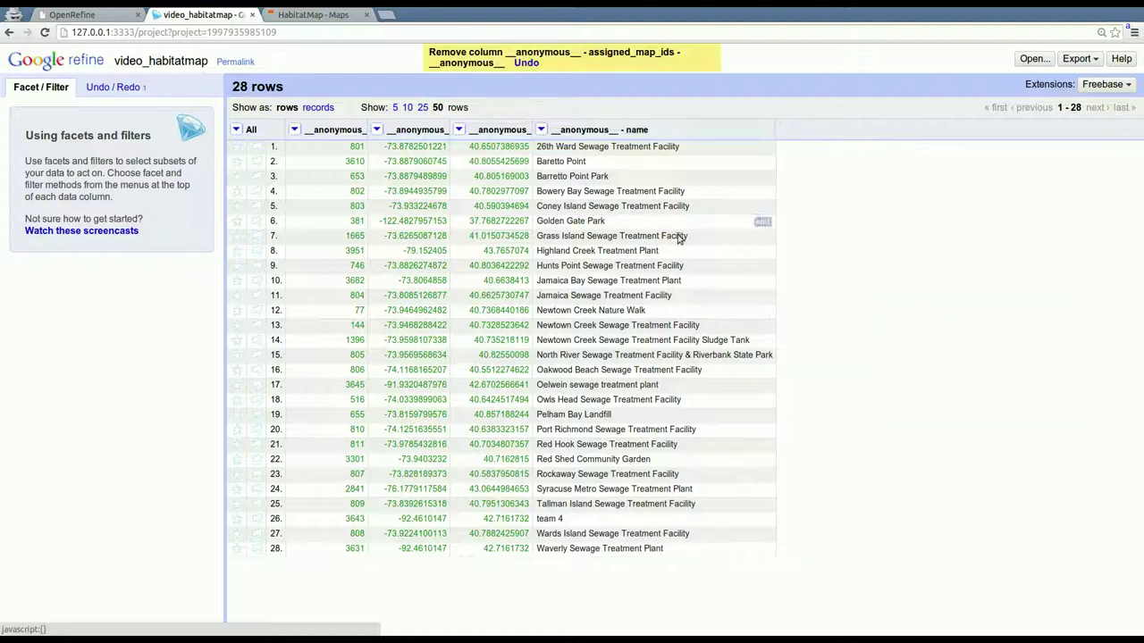
{"action": "left_click", "coordinate": [540, 129]}
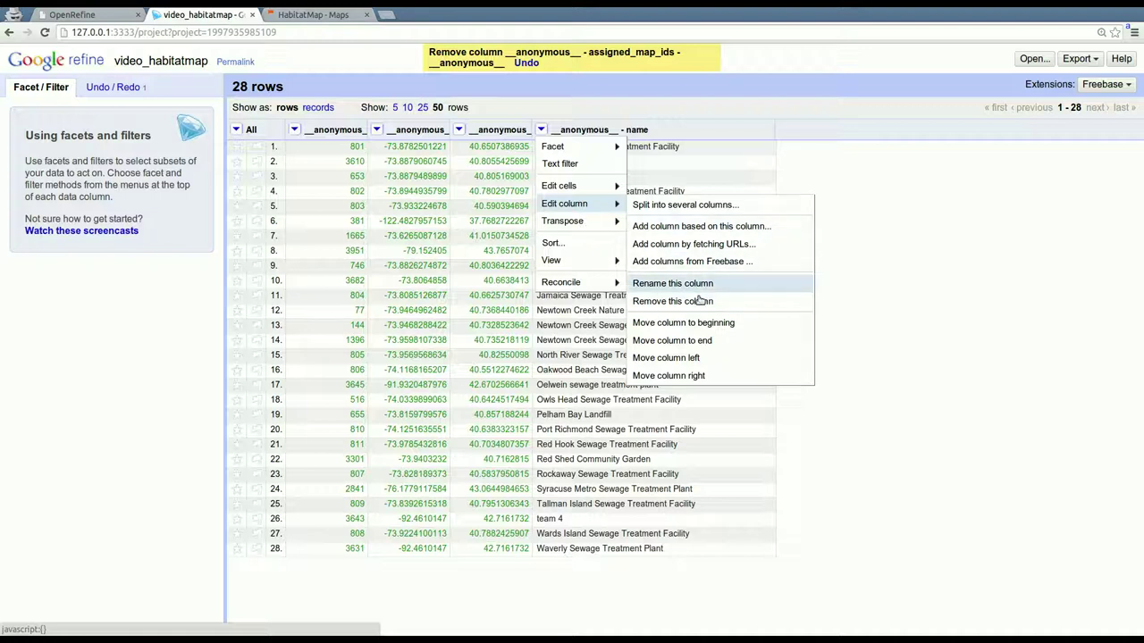
Rename the name-holding column to name
{"action": "left_click", "coordinate": [672, 283]}
{"action": "type", "text": "name"}
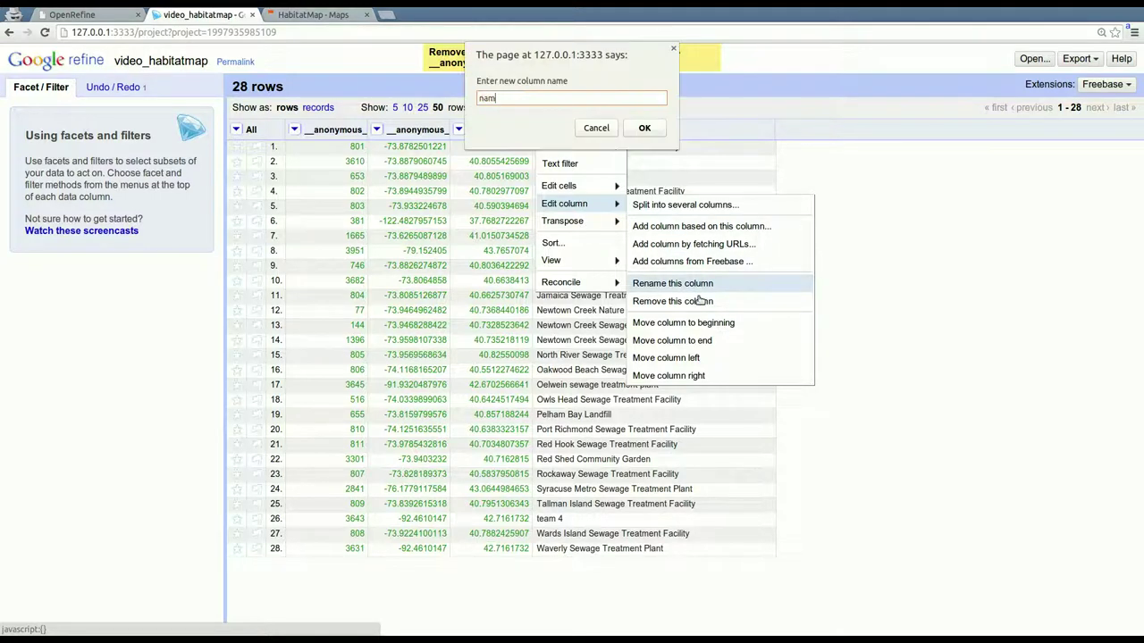
{"action": "key", "text": "Return"}
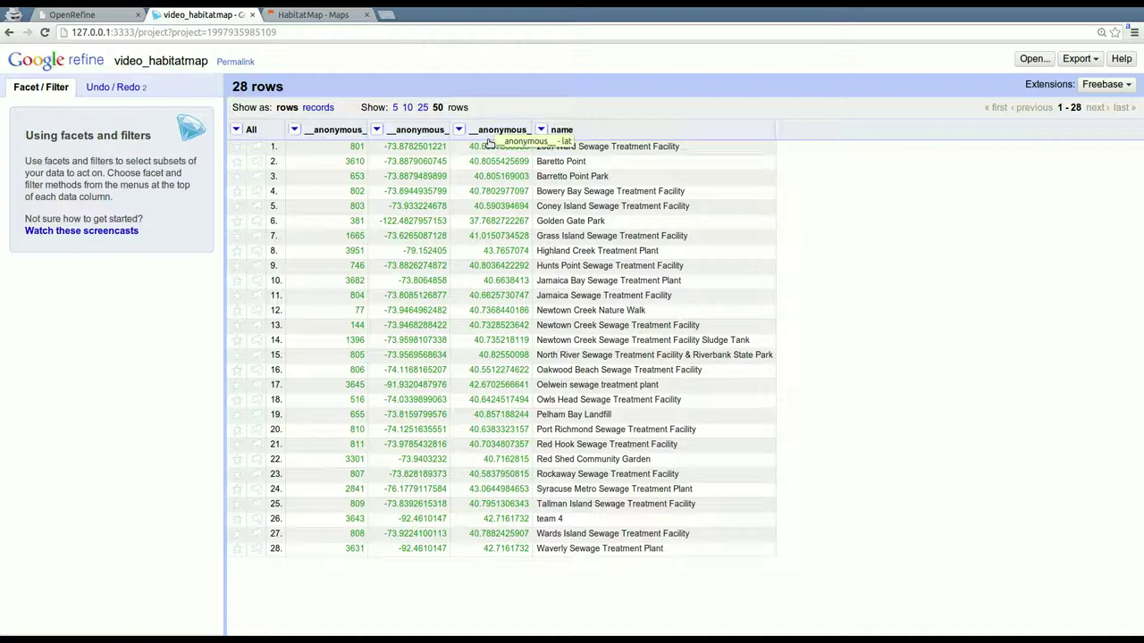
Rename the two coordinate columns to lat and lng
{"action": "left_click", "coordinate": [459, 129]}
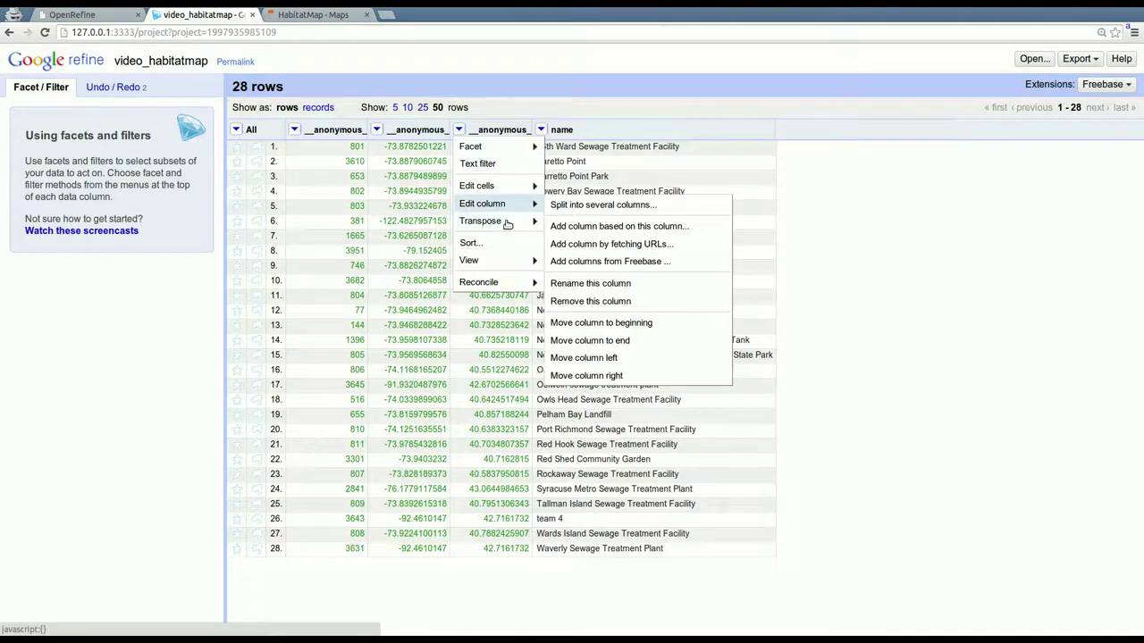
{"action": "left_click", "coordinate": [638, 299]}
{"action": "type", "text": "lat"}
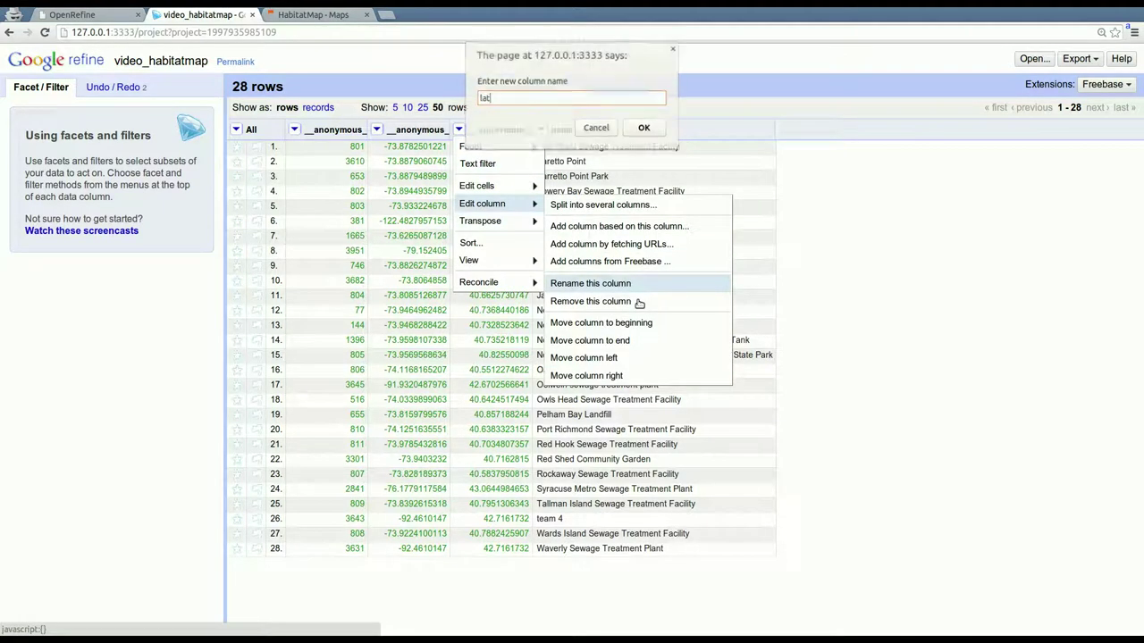
{"action": "key", "text": "Return"}
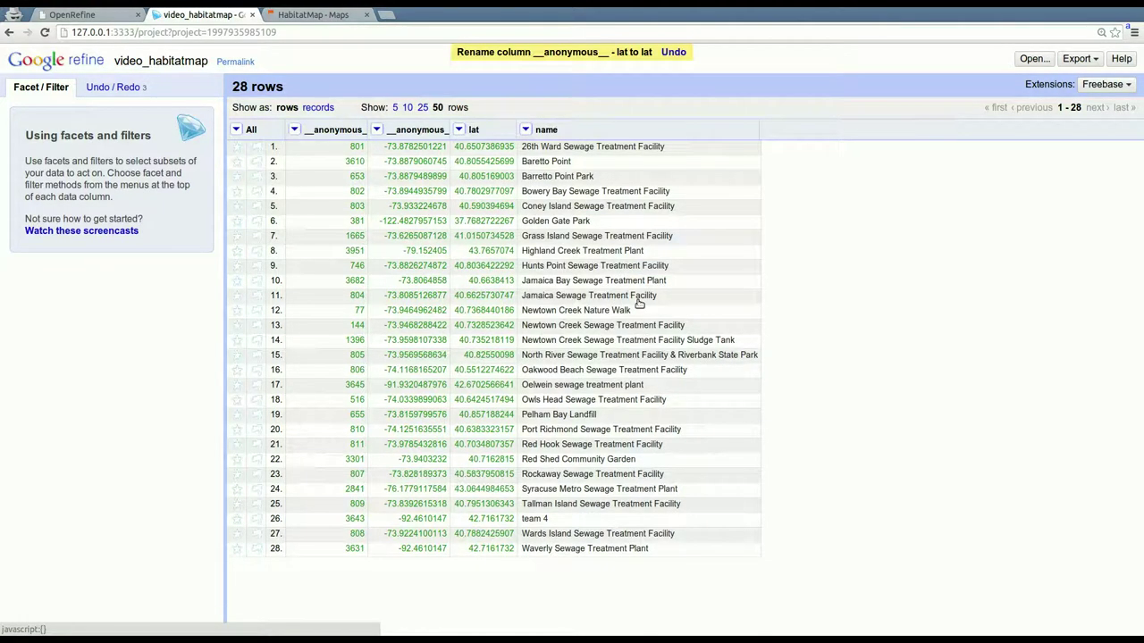
{"action": "left_click", "coordinate": [376, 129]}
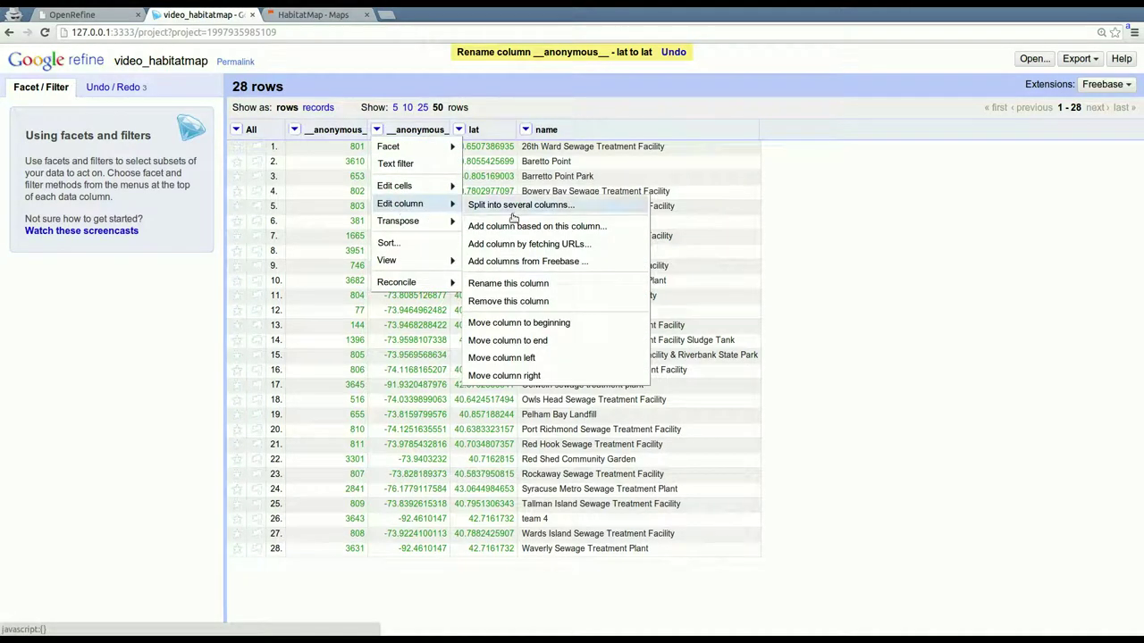
{"action": "left_click", "coordinate": [542, 297]}
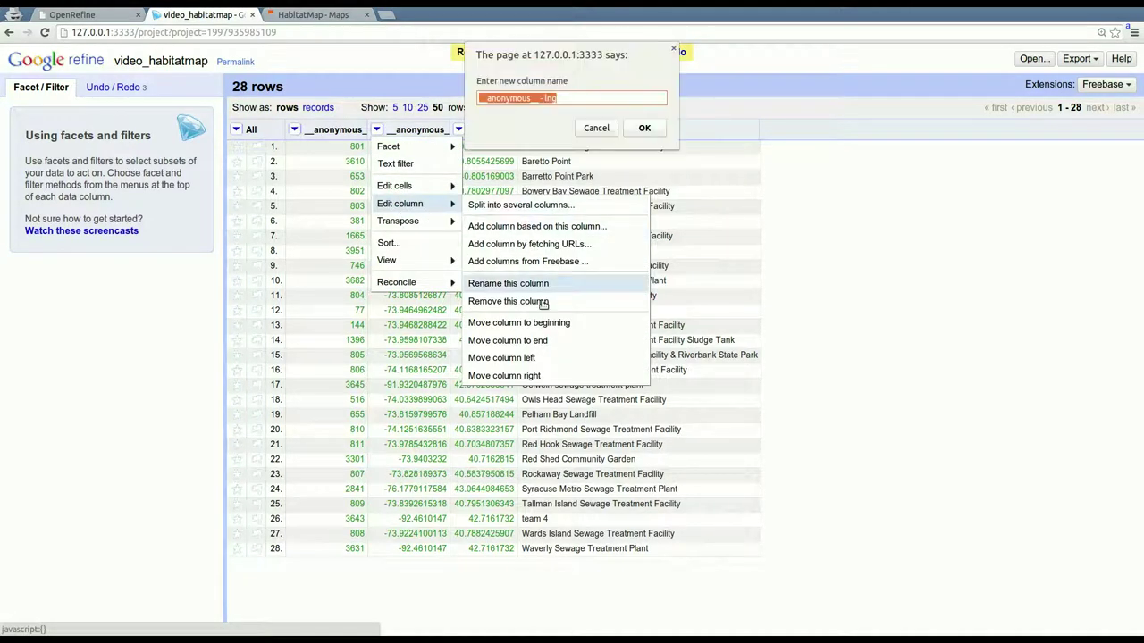
{"action": "type", "text": "lo"}
{"action": "type", "text": "g"}
{"action": "key", "text": "Return"}
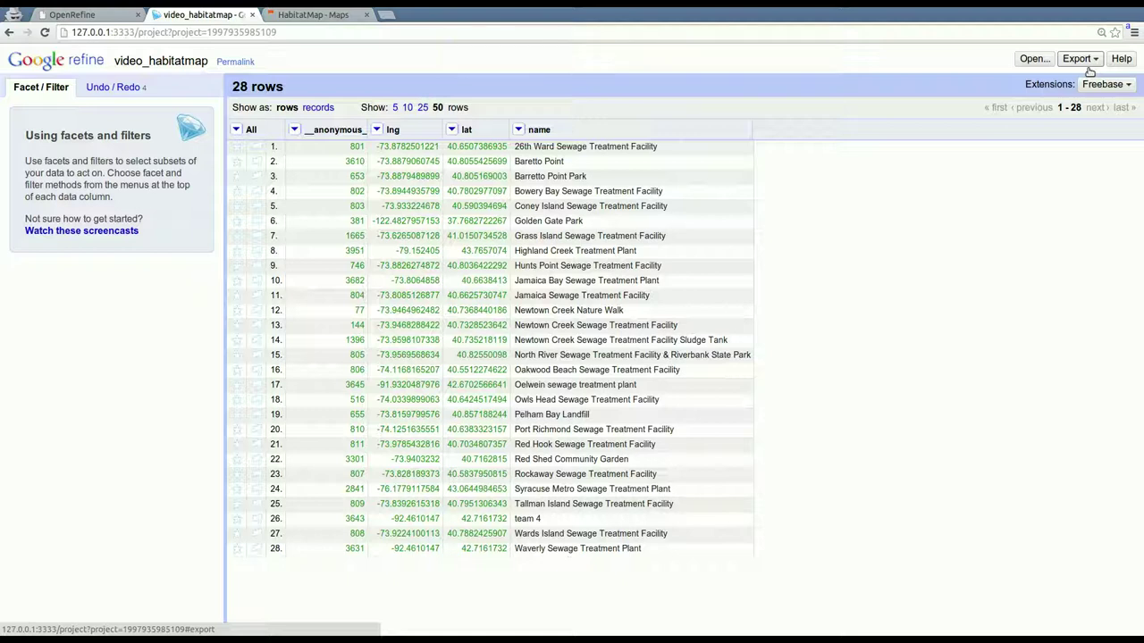
Review the Export formats list, then switch to the HabitatMap markers.json response tab
{"action": "left_click", "coordinate": [1086, 61]}
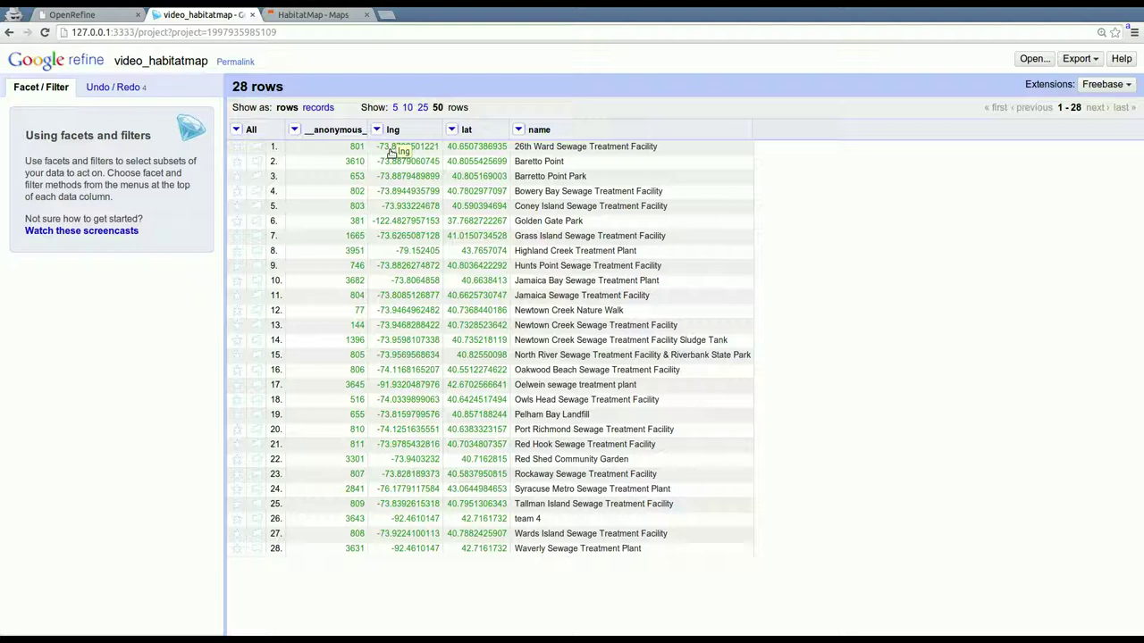
{"action": "key", "text": "ctrl+Tab"}
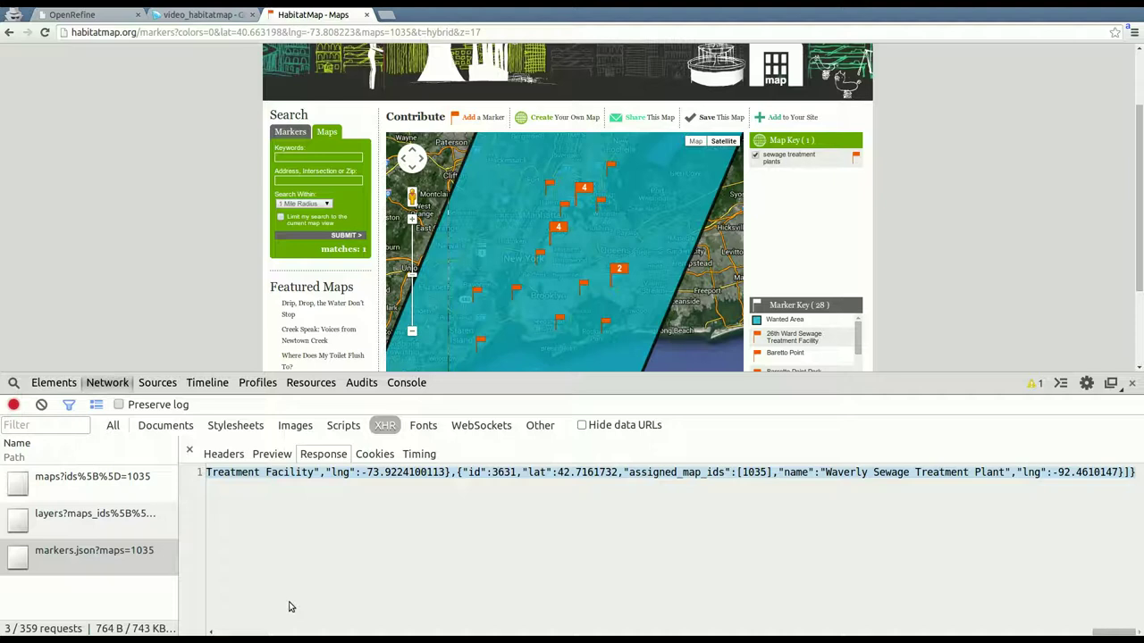
Compare the JSON response with the project, ending on the video_habitatmap 28-row table
{"action": "key", "text": "ctrl+shift+Tab"}
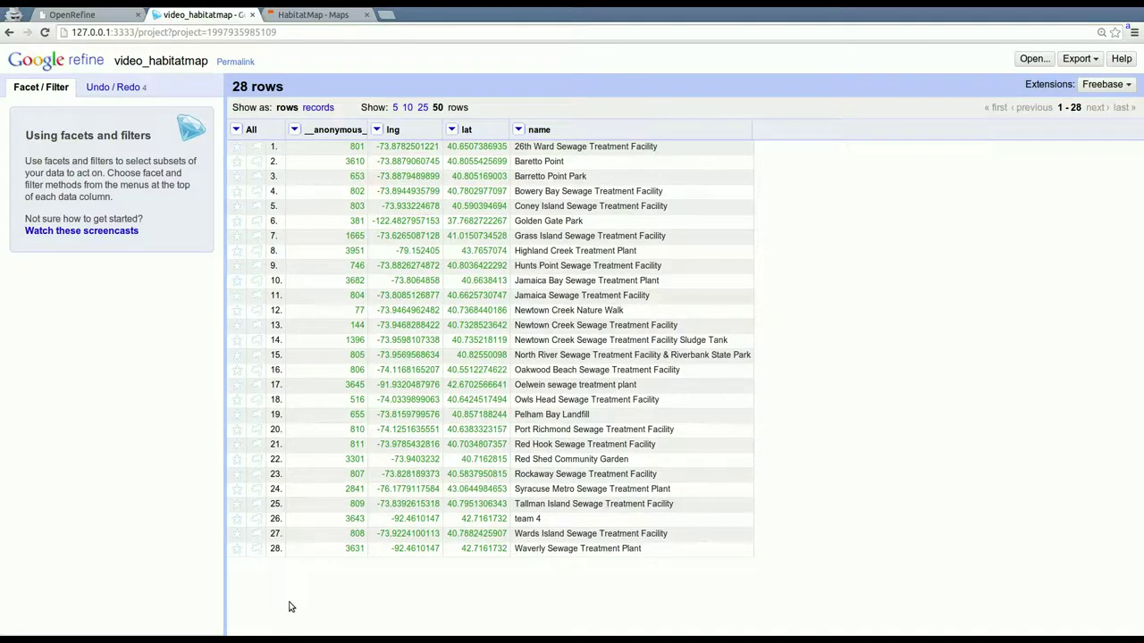
{"action": "key", "text": "ctrl+Tab"}
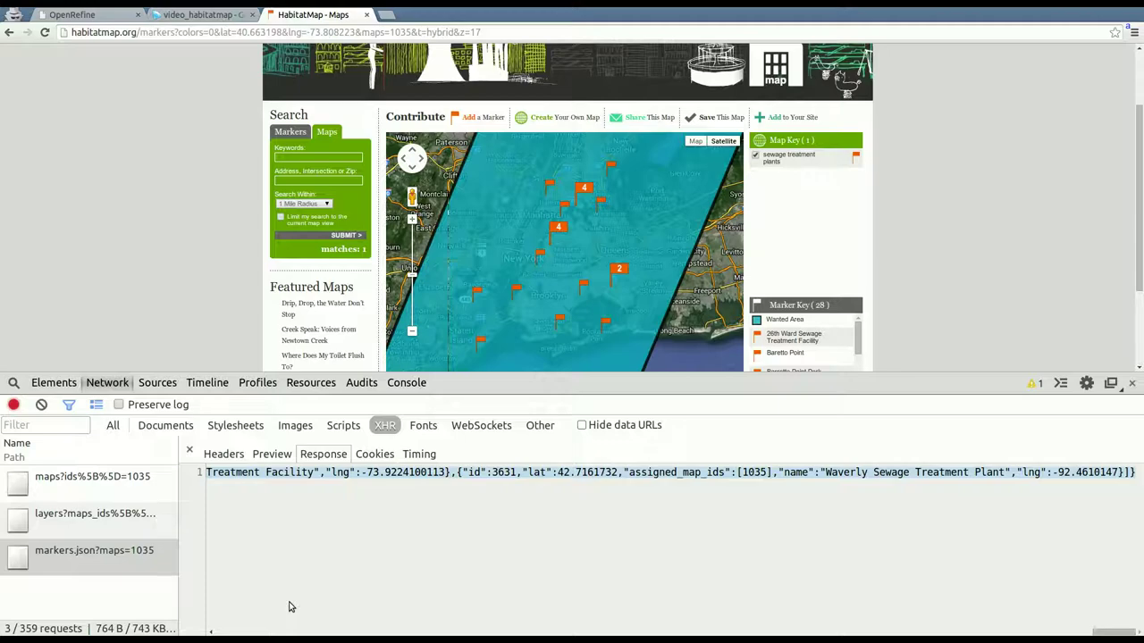
{"action": "key", "text": "ctrl+shift+Tab"}
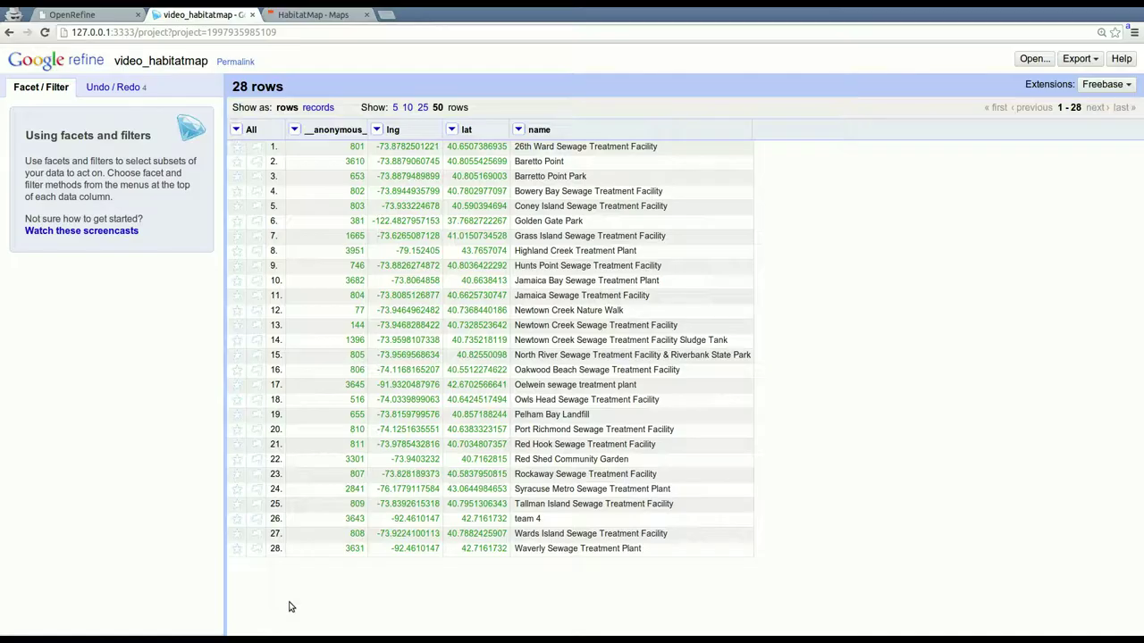